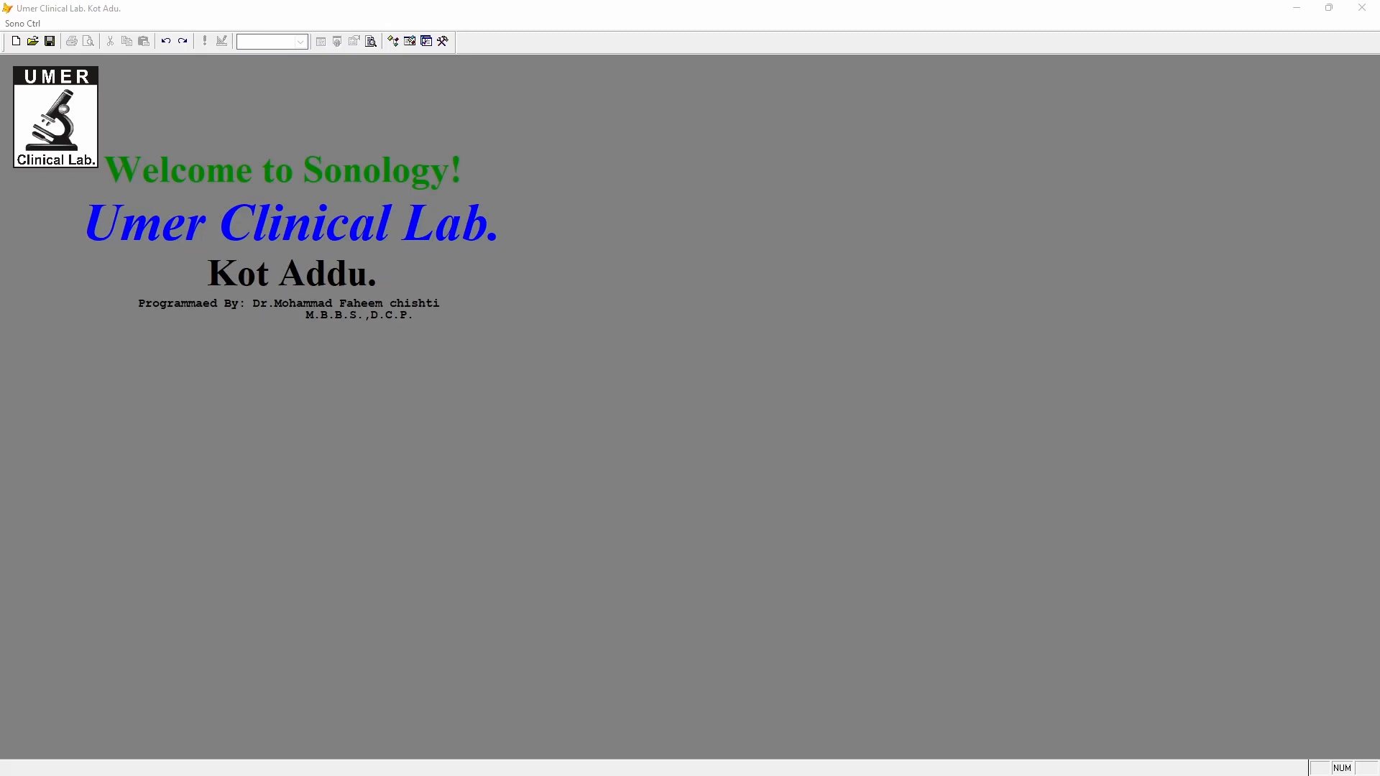
Start an add/edit entry and confirm the patient's lab number to open the basic data form.
click(25, 24)
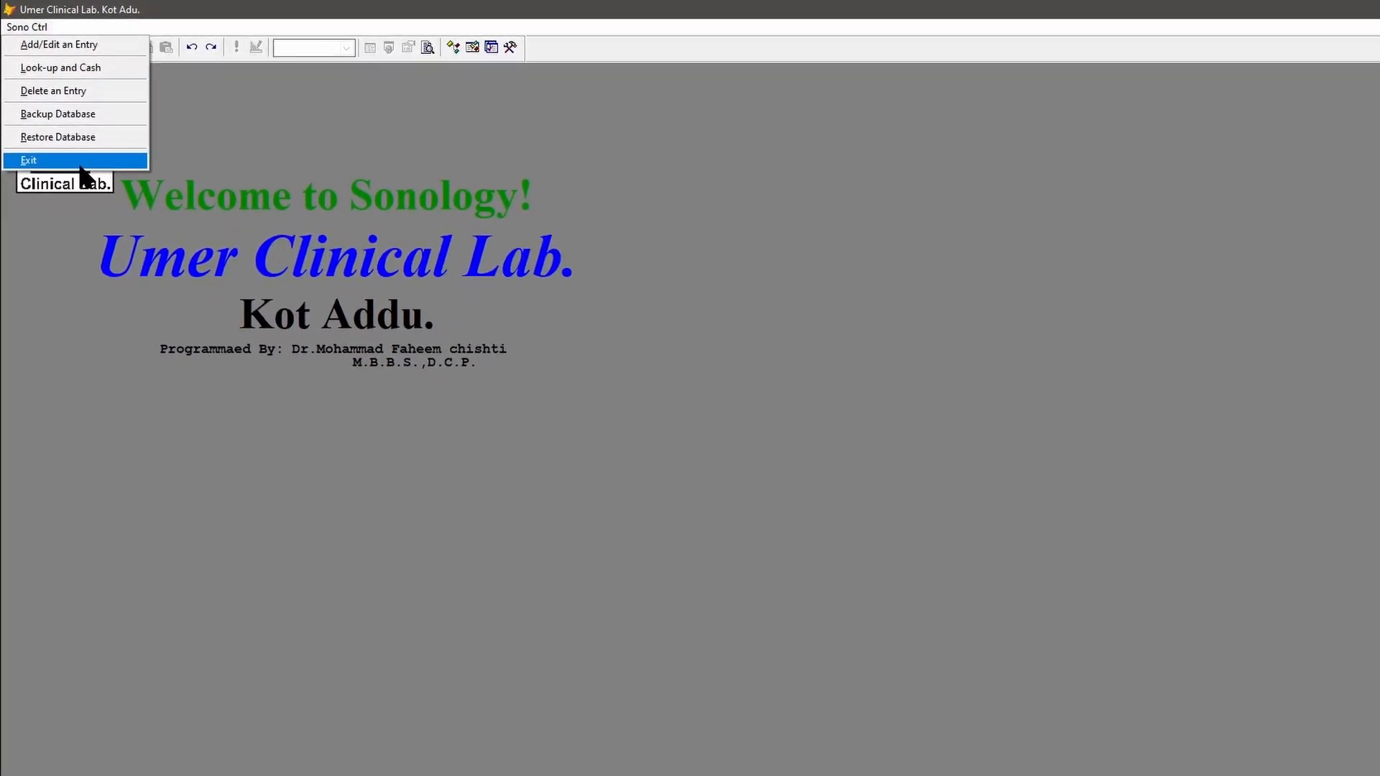
click(59, 44)
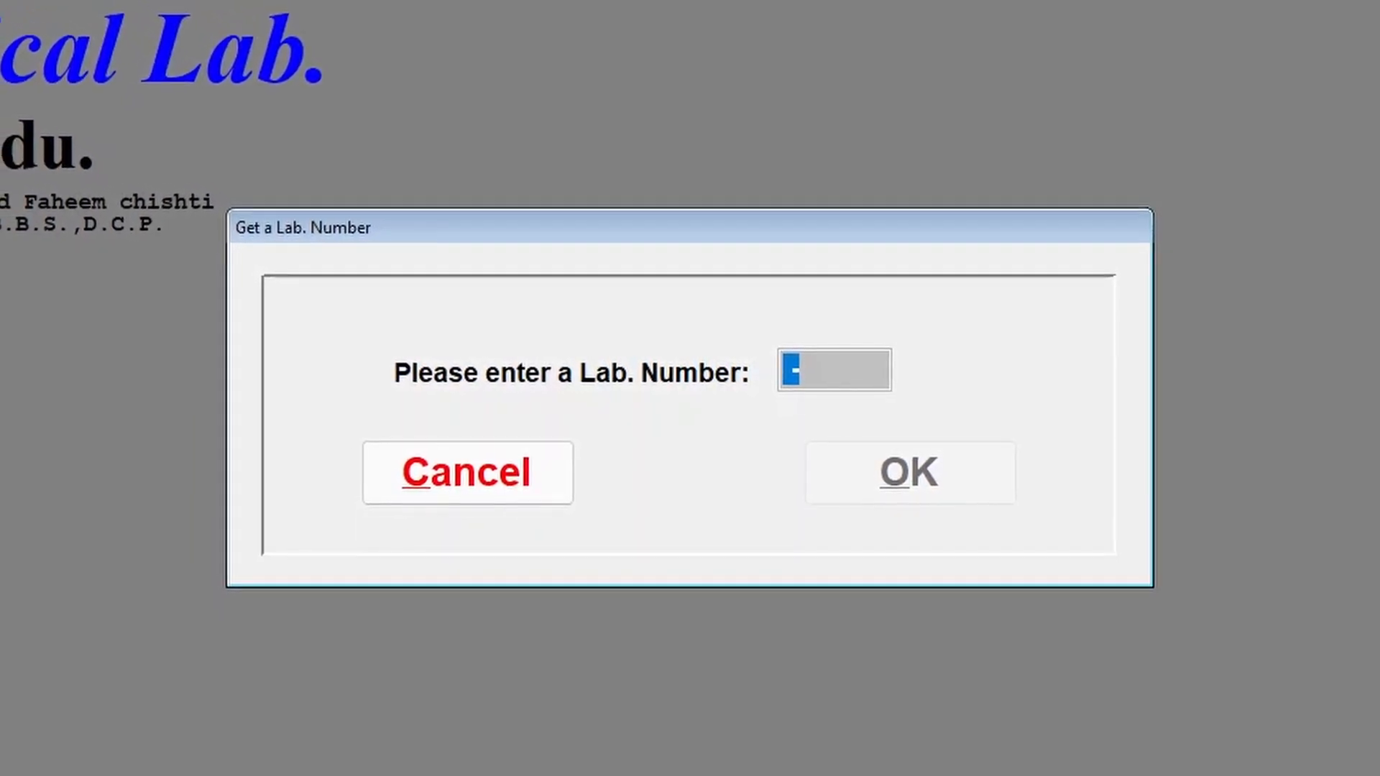
text(A)
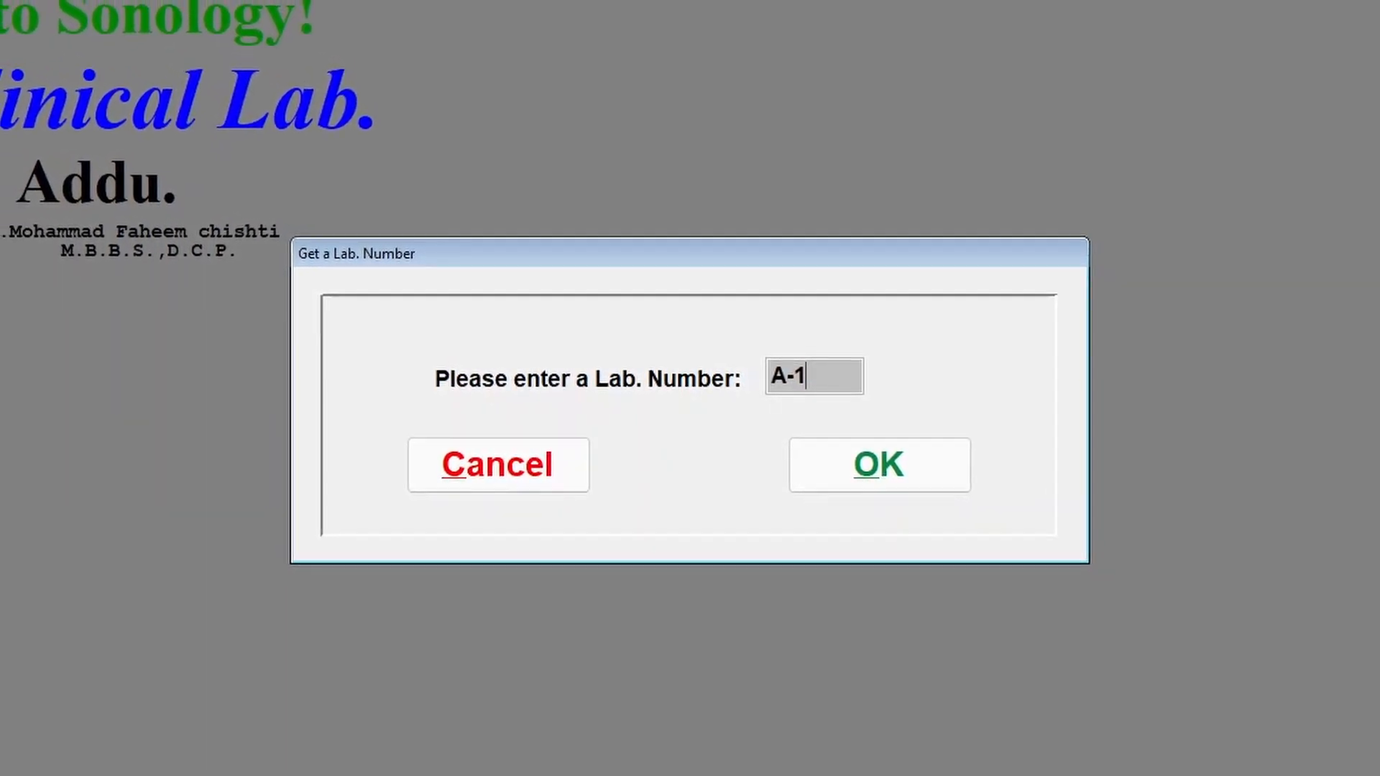
text(23)
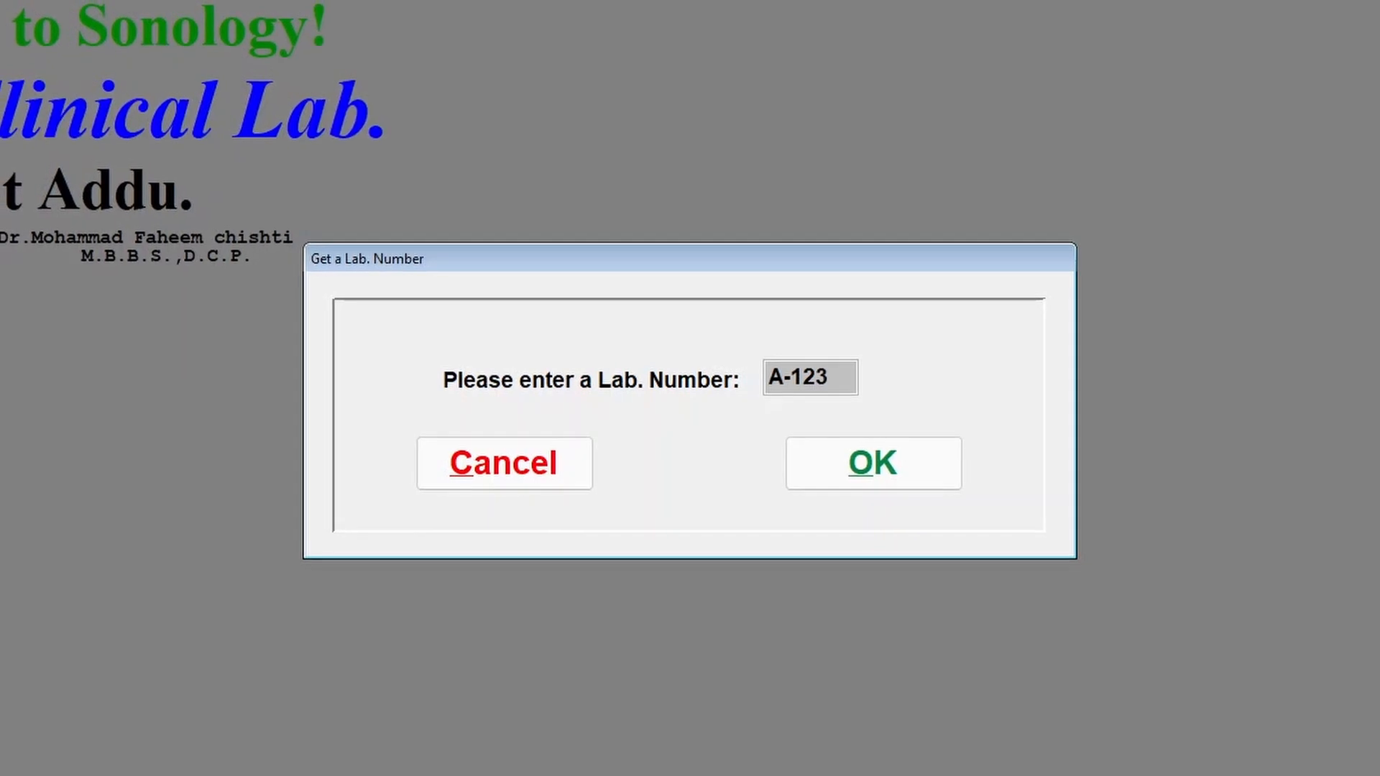
text(4)
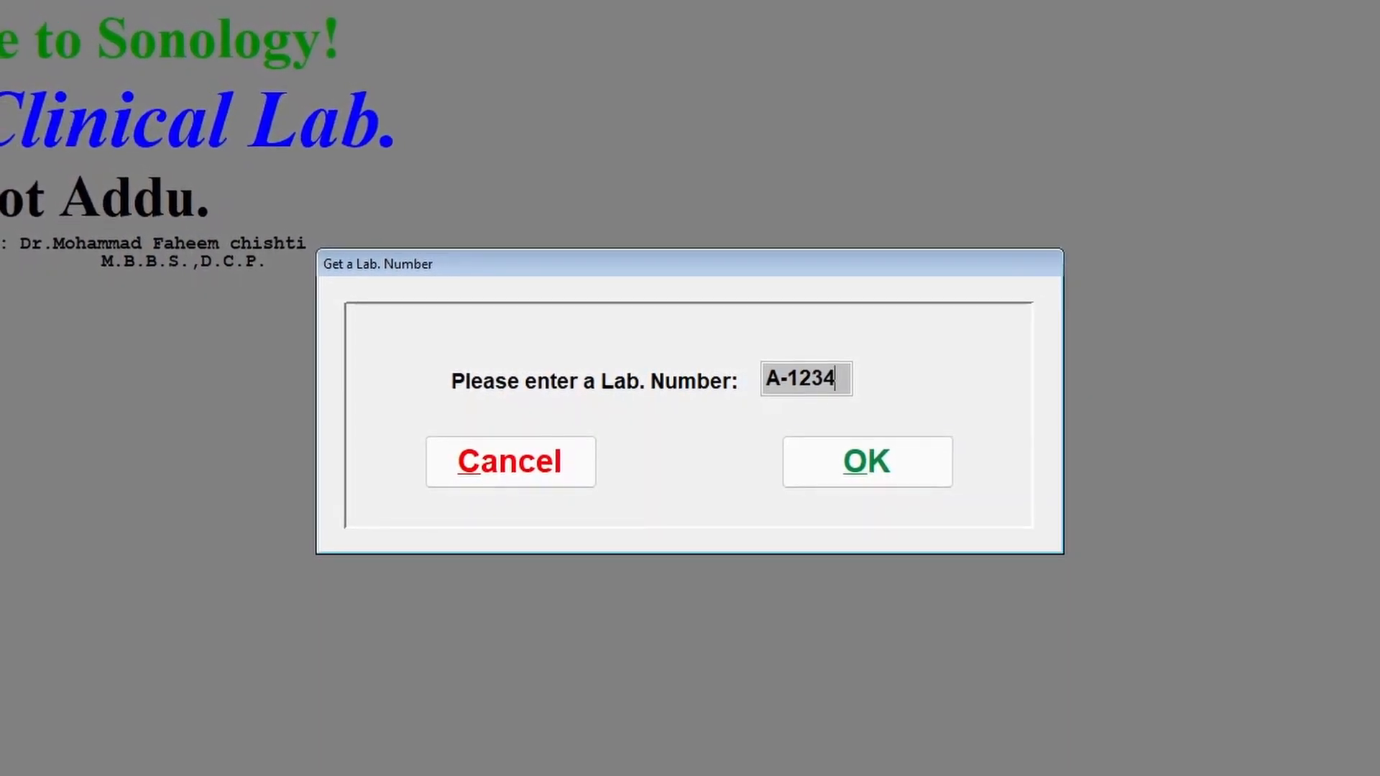
text(5)
key(Tab)
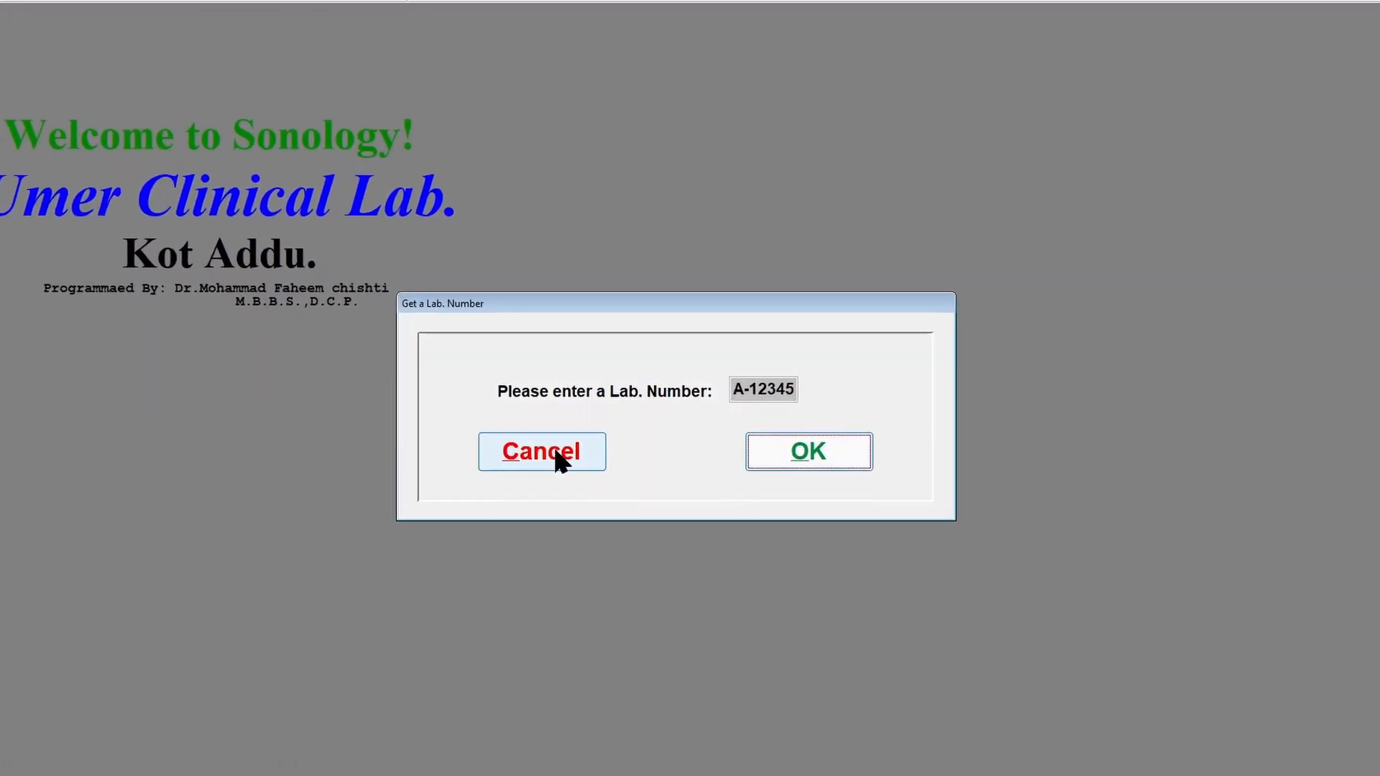
click(806, 466)
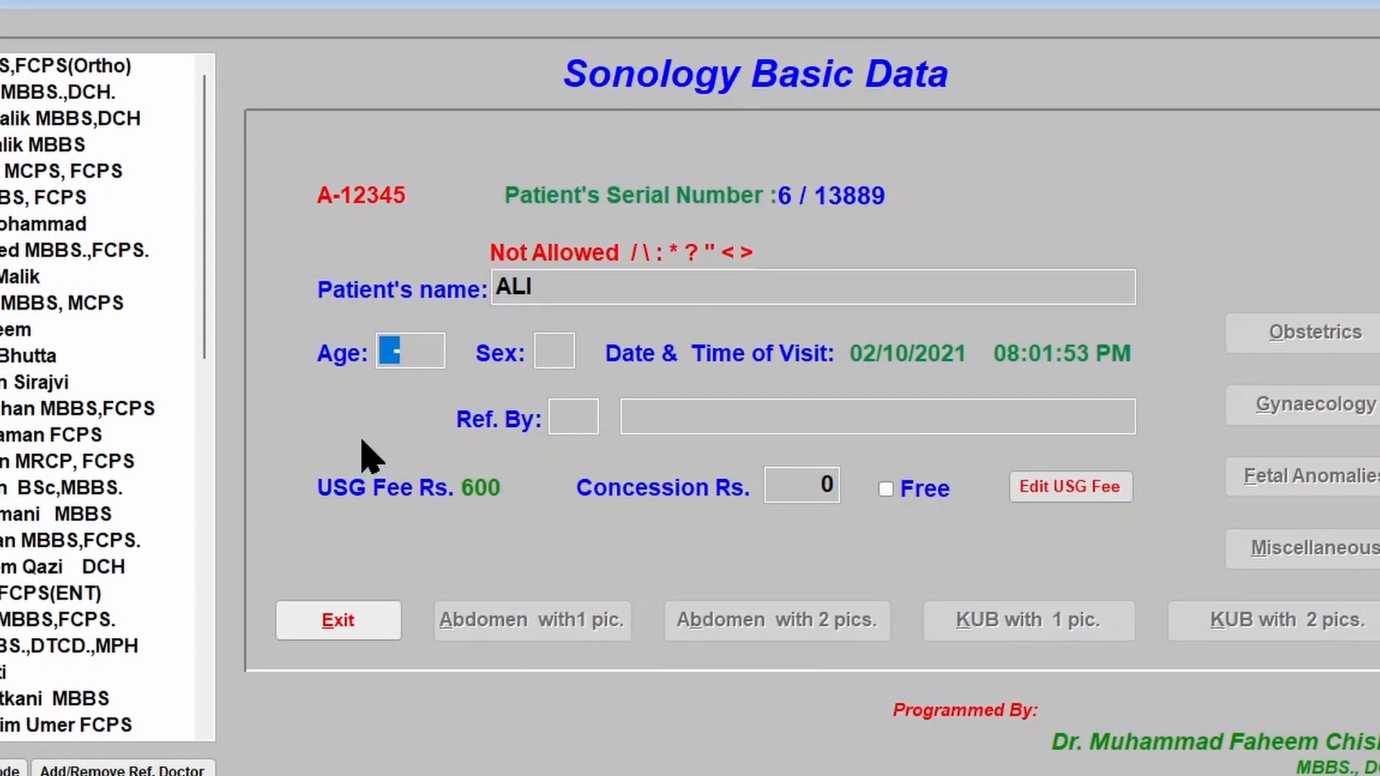
Fill in the patient's age as 20-Y and sex as M.
text(20-)
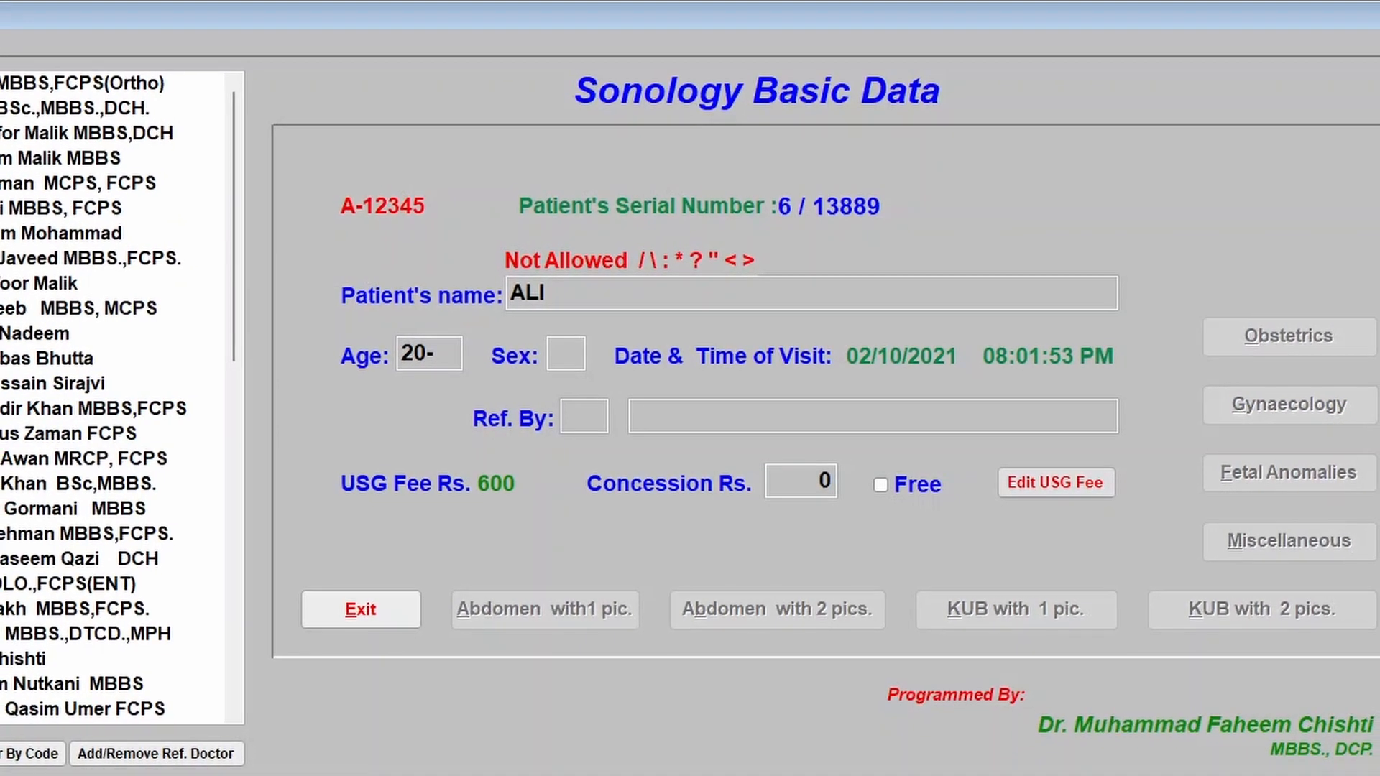
text(Y)
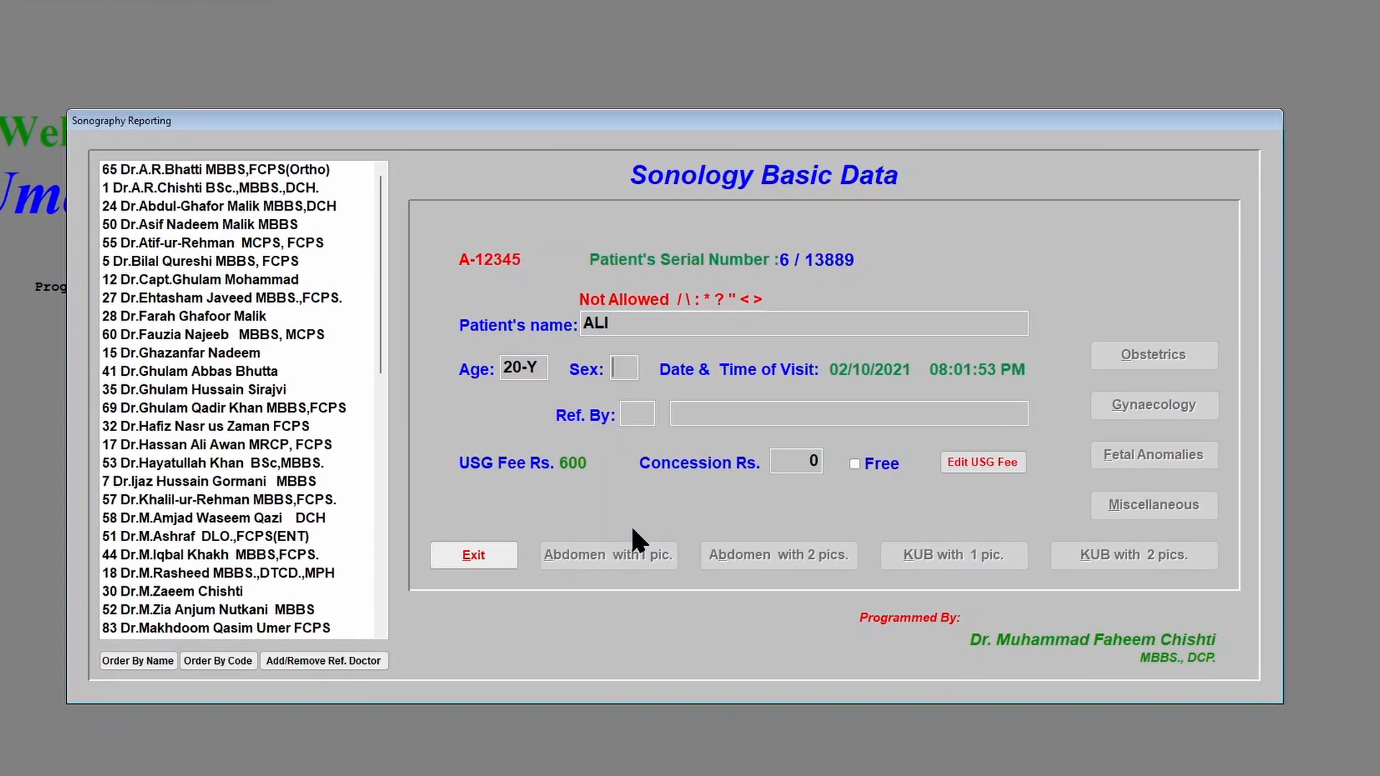
text(M)
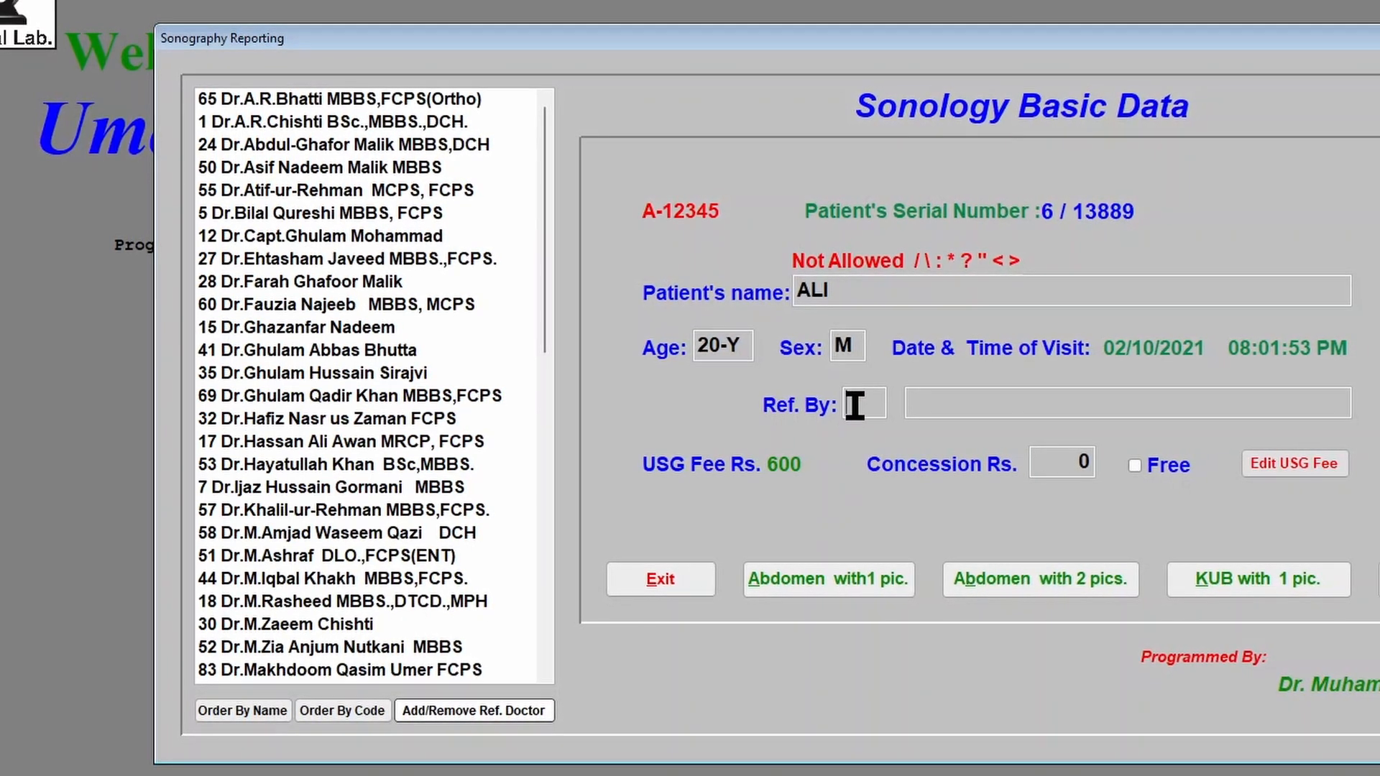
Select the referring doctor with code 15 from the list, and replace the code with 01.
double_click(272, 328)
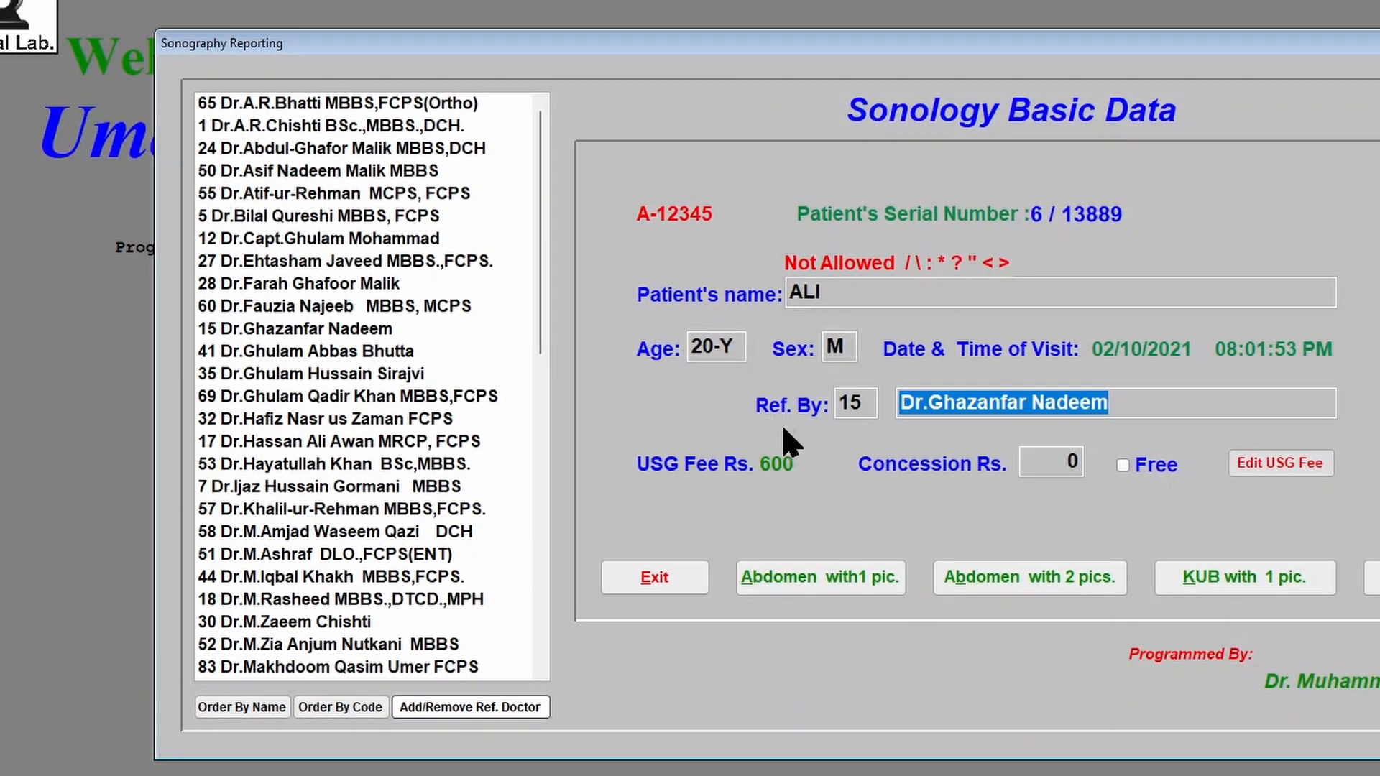
double_click(841, 403)
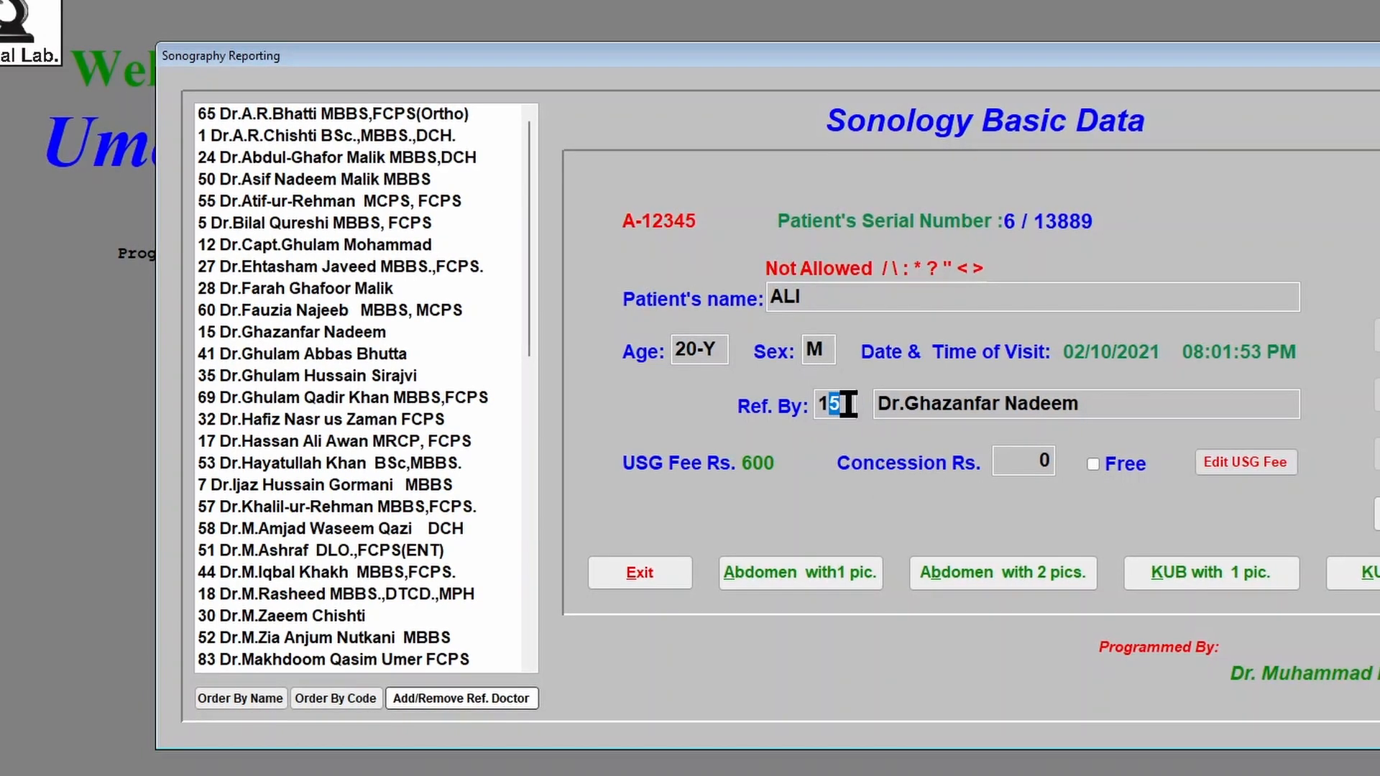
drag(848, 404, 814, 404)
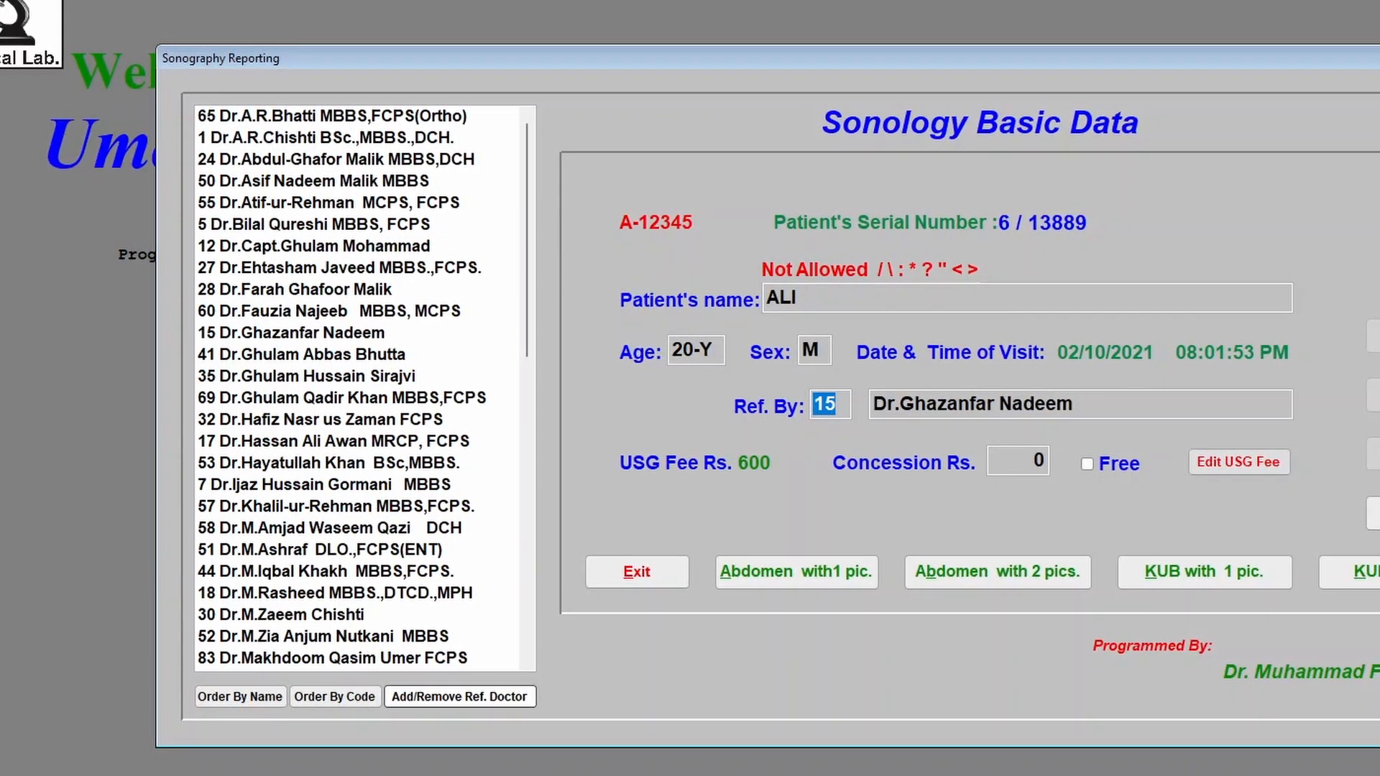
text(01)
key(Return)
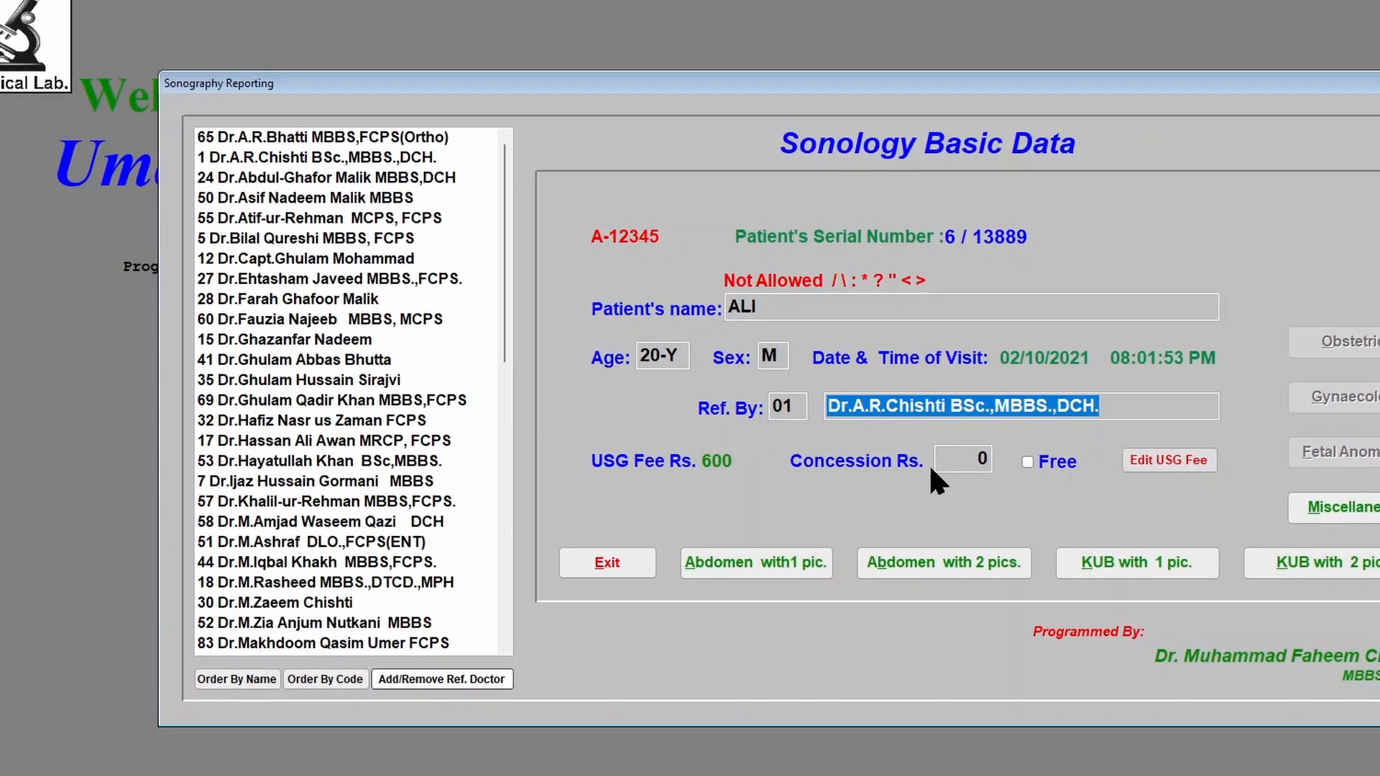
Overwrite the referring doctor's name with a manually entered doctor's name.
text(D)
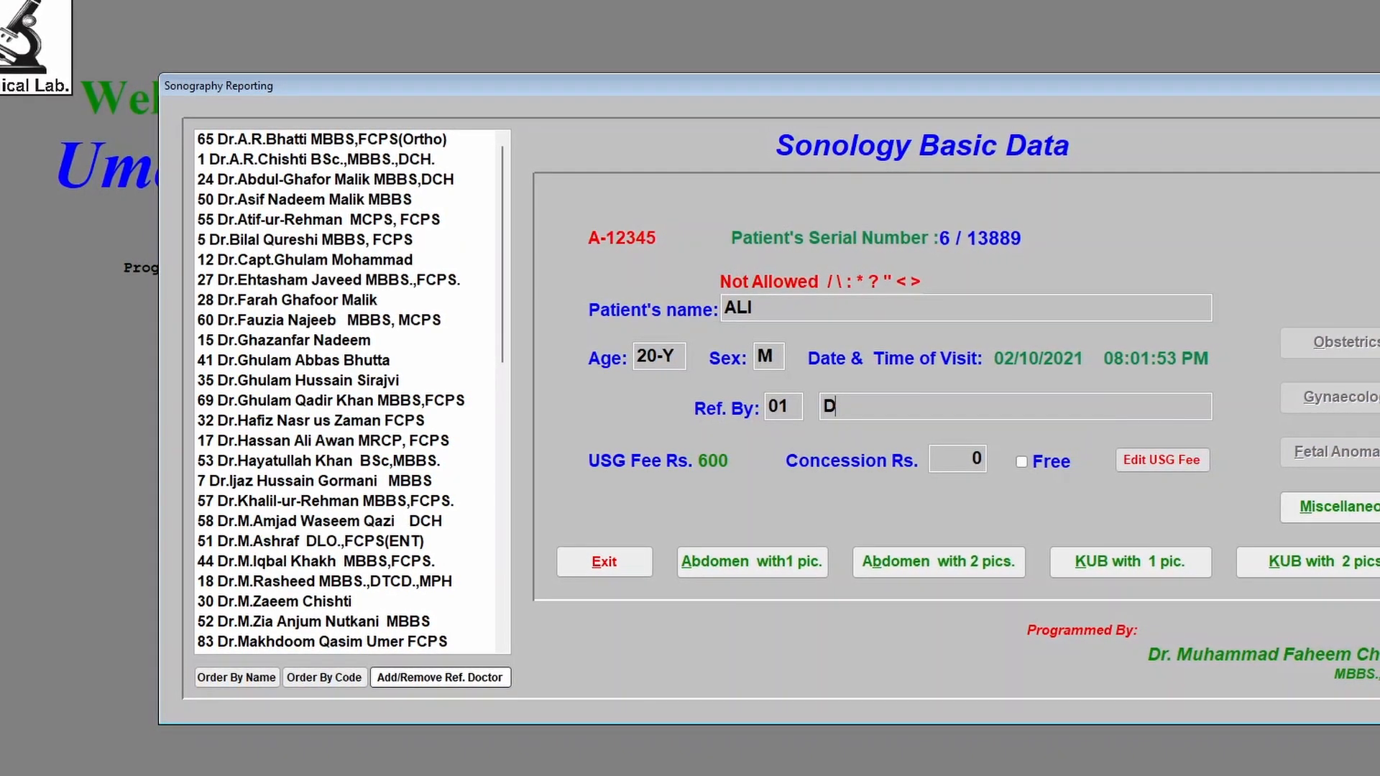
text(r.)
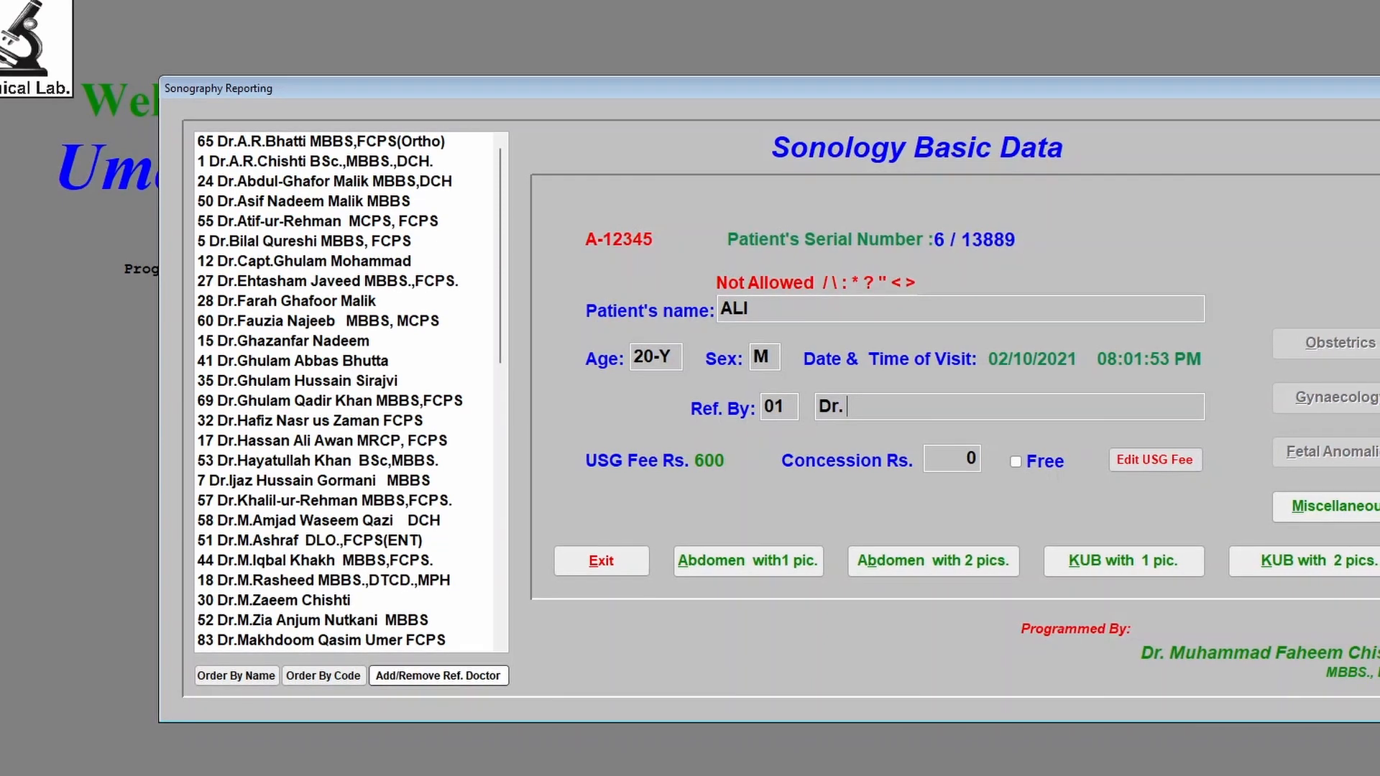
text( Hussai)
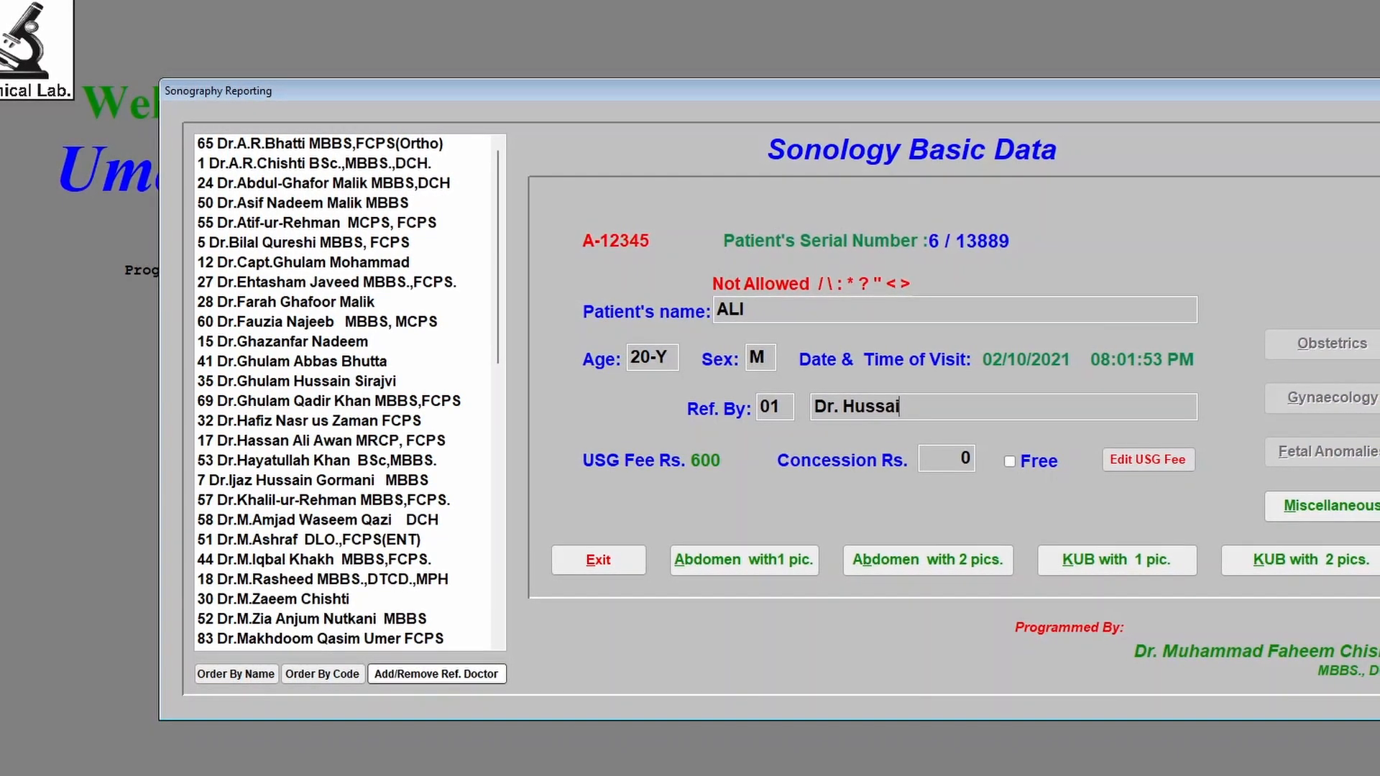
text(n)
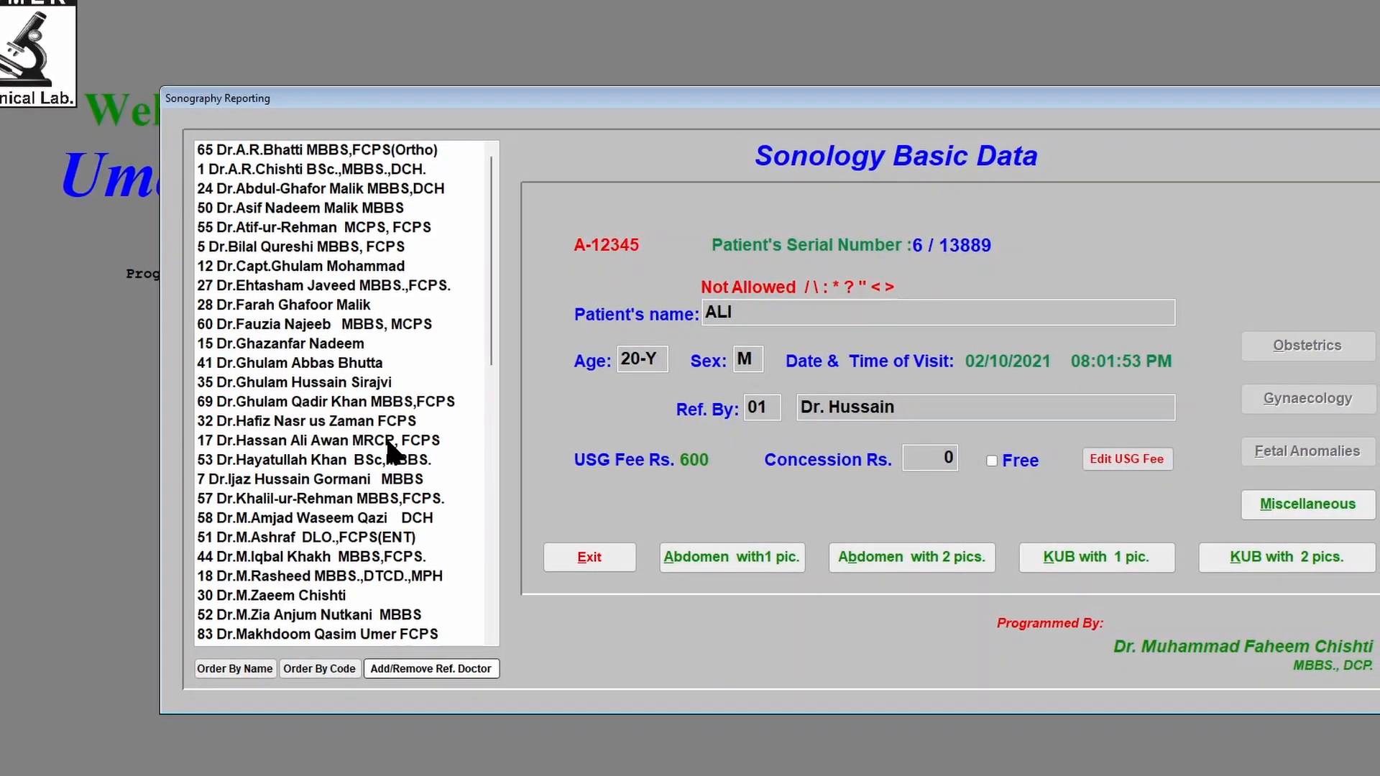
Set the referring doctor to the list entry with code 32 and order the doctor list by name.
click(302, 423)
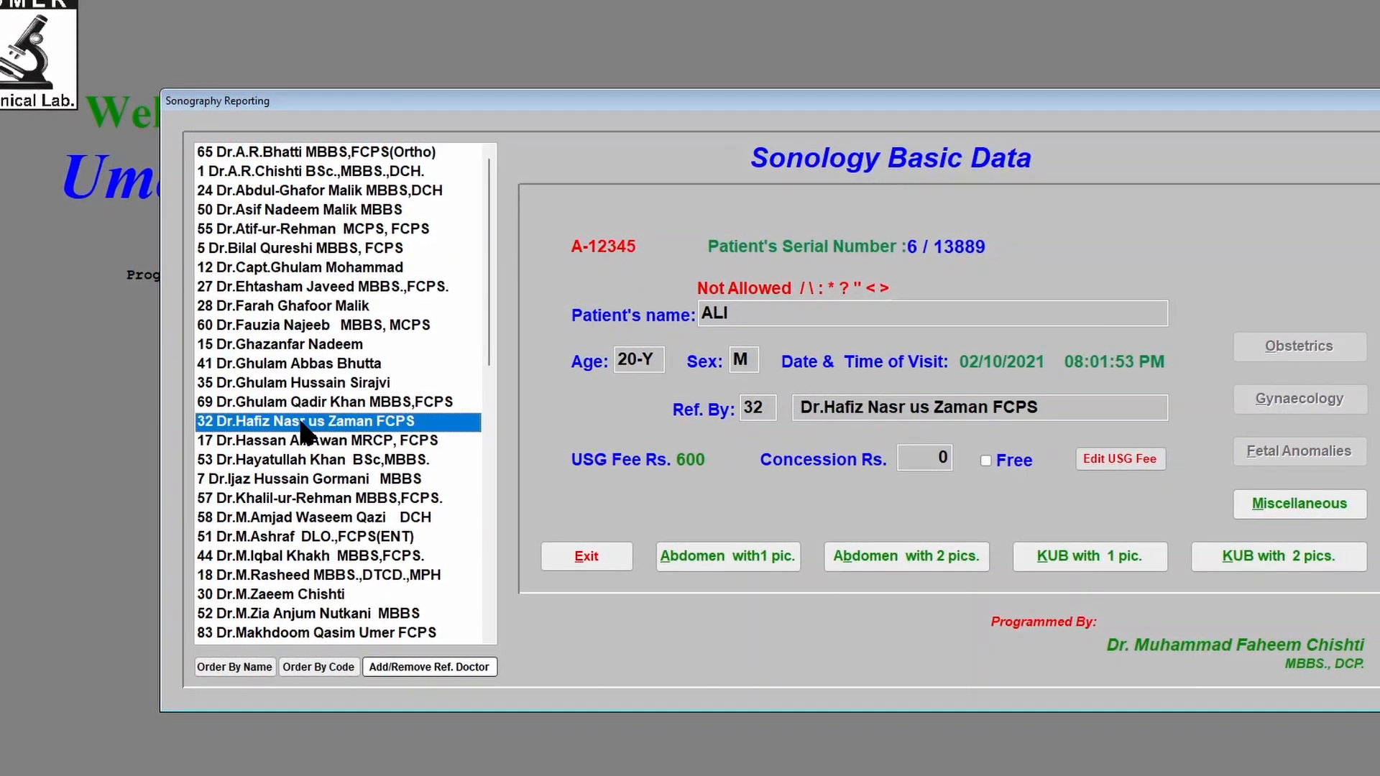
scroll(307, 460, down, 4)
scroll(307, 478, down, 4)
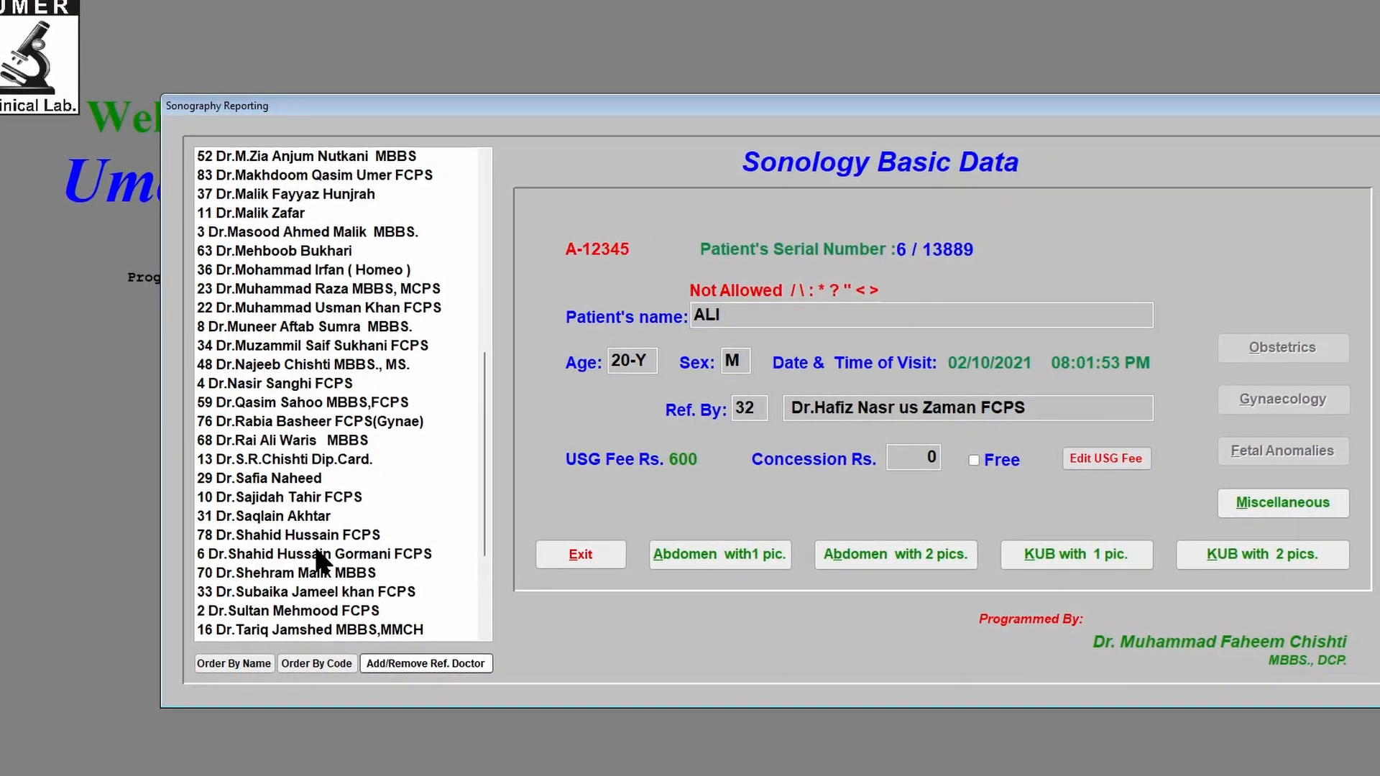
scroll(320, 561, down, 2)
scroll(320, 561, up, 3)
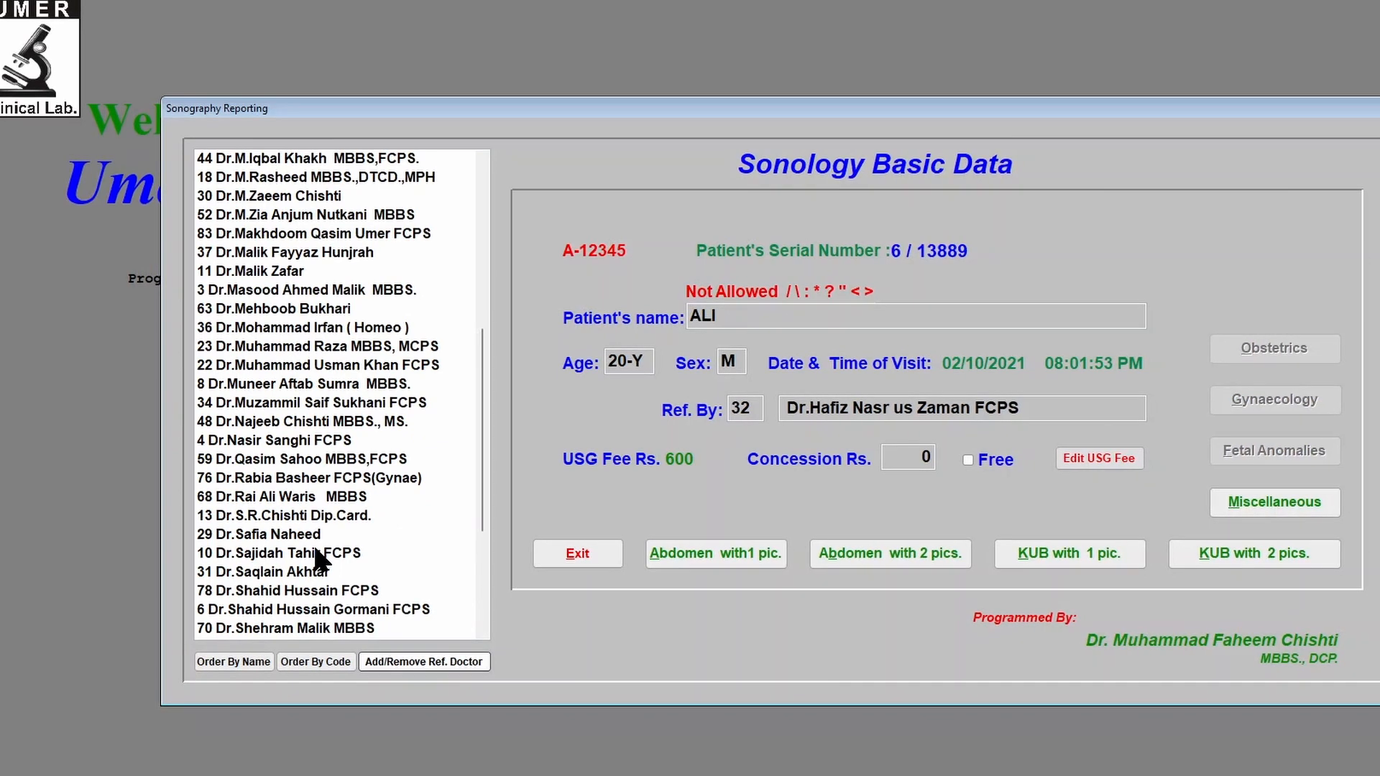
scroll(316, 560, up, 1)
scroll(277, 611, up, 1)
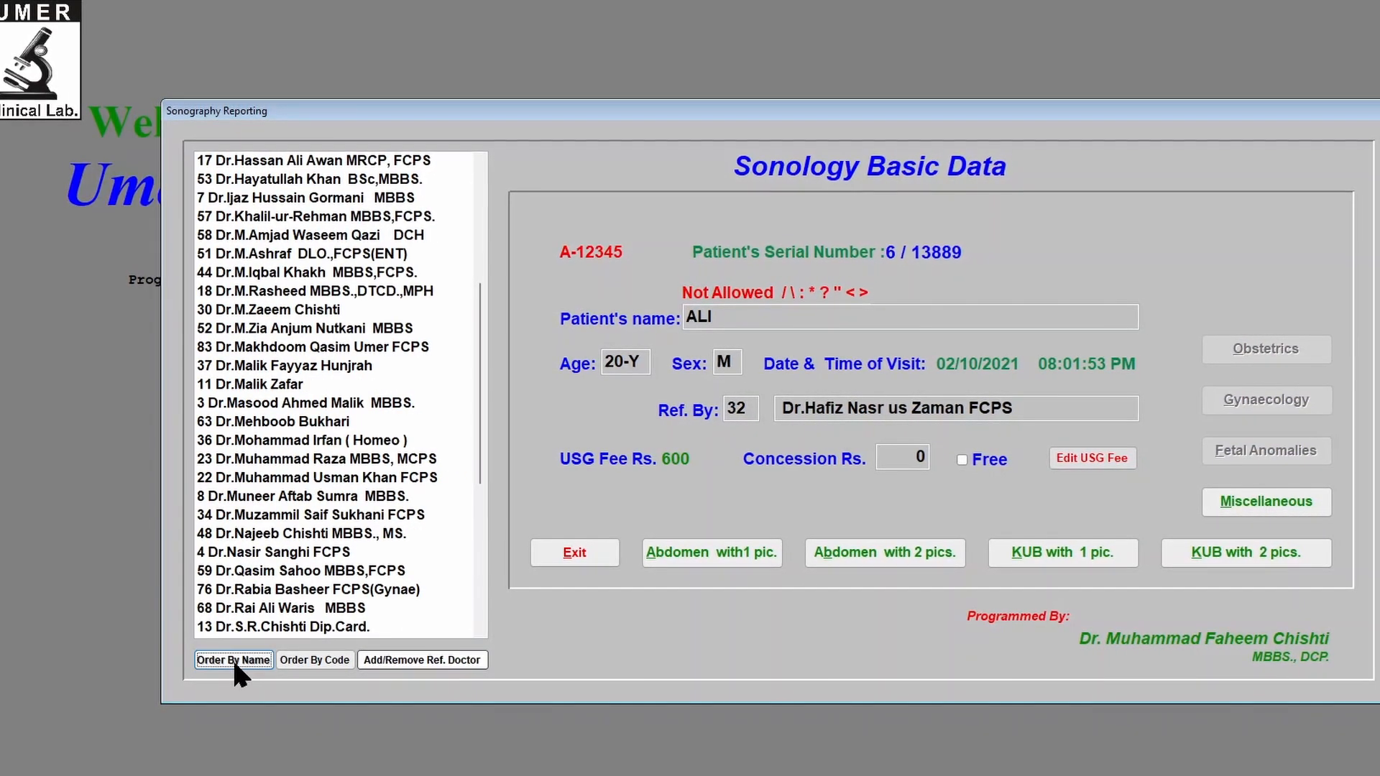
click(234, 661)
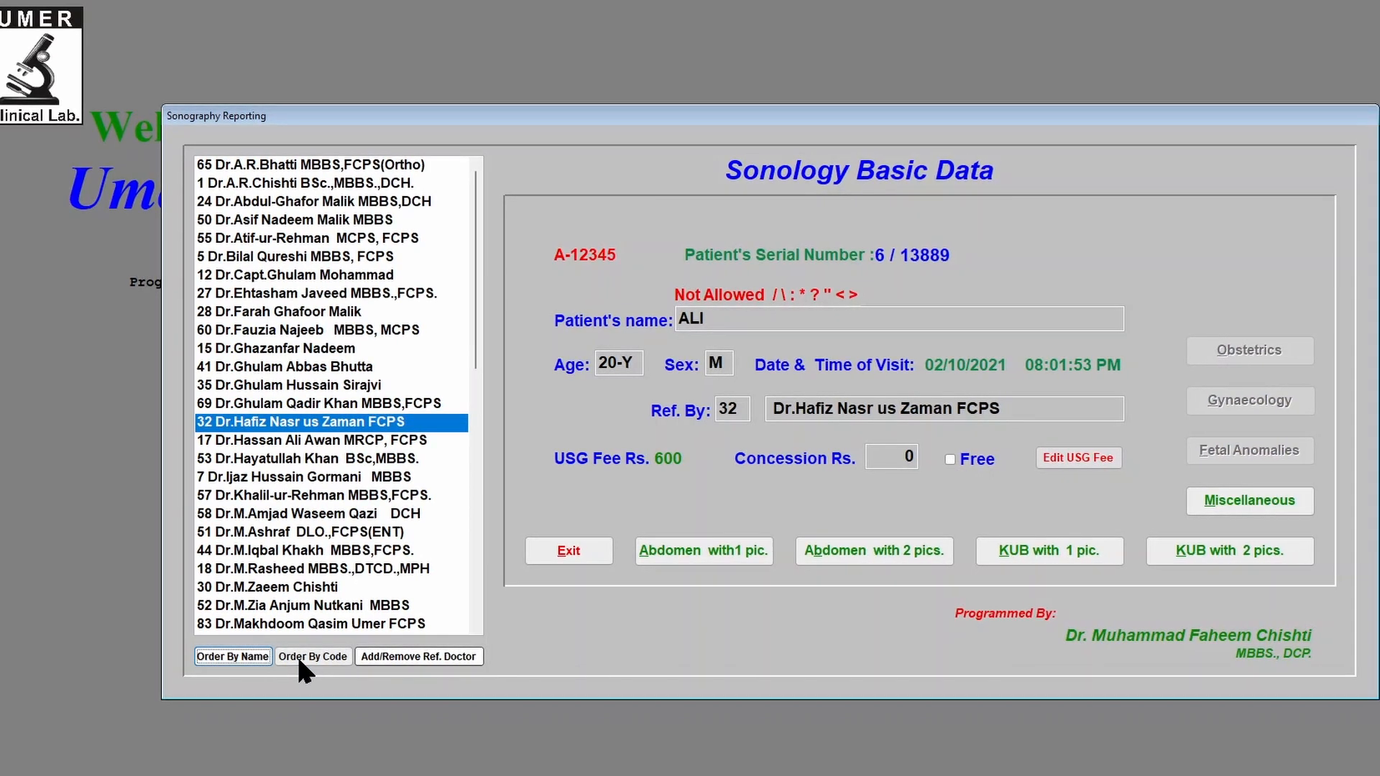
click(276, 423)
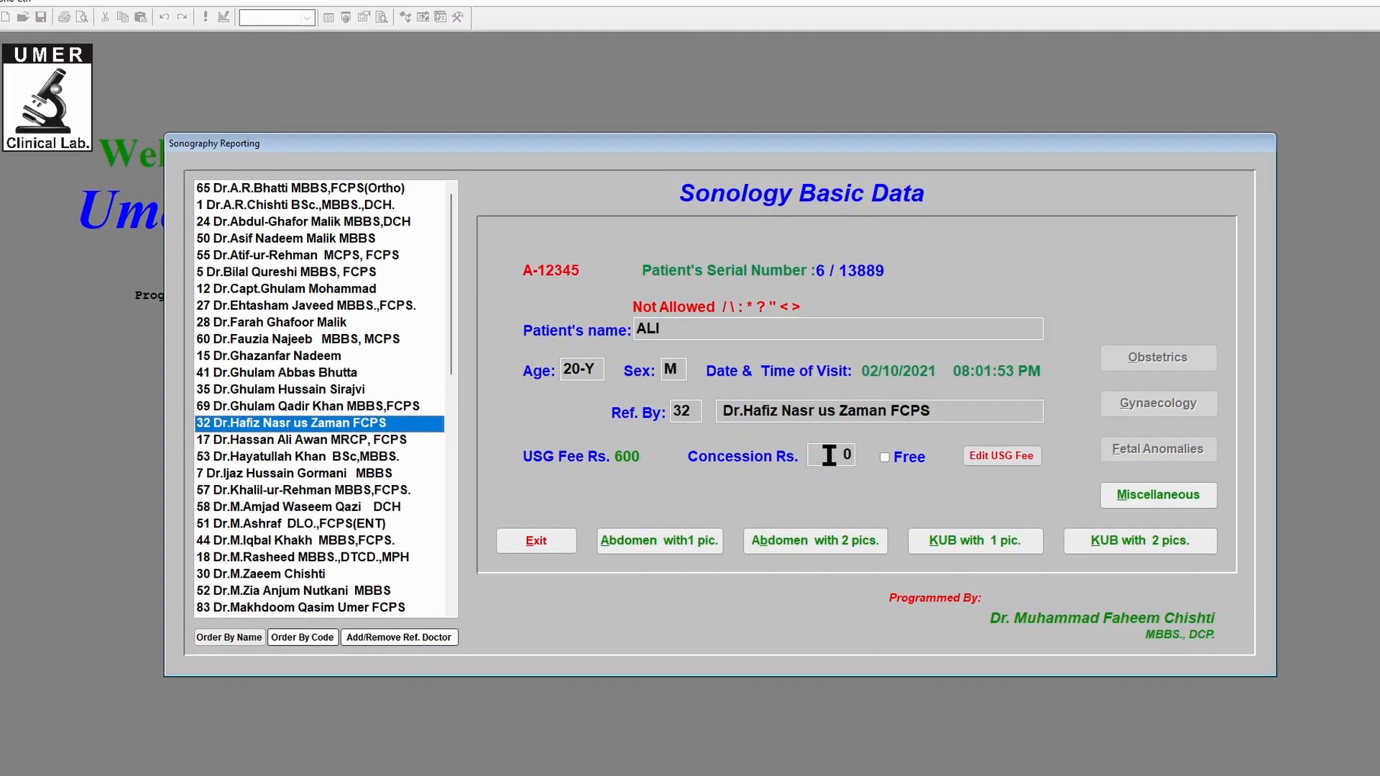
Mark the ultrasound as free and open the Miscellaneous report form with LABLOGO.bmp as its picture.
click(885, 457)
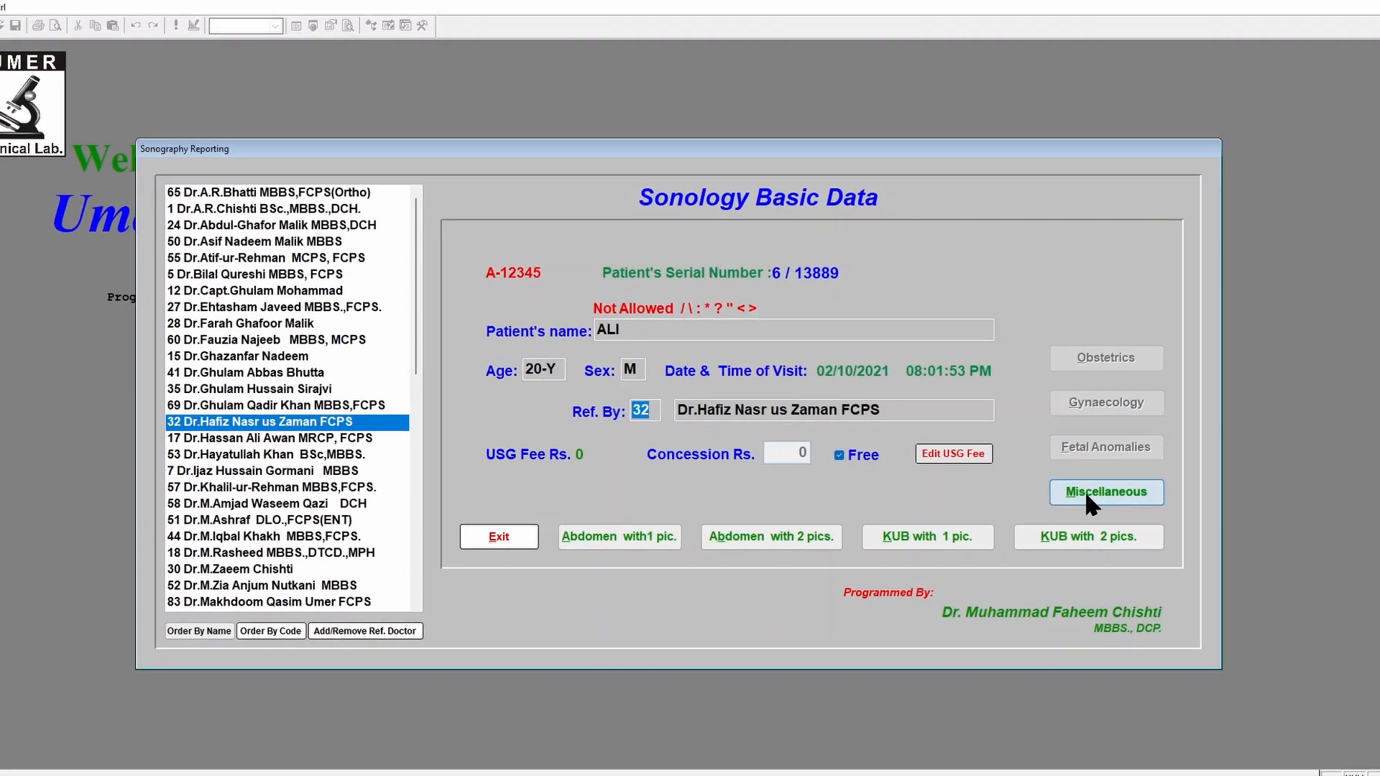
click(1084, 490)
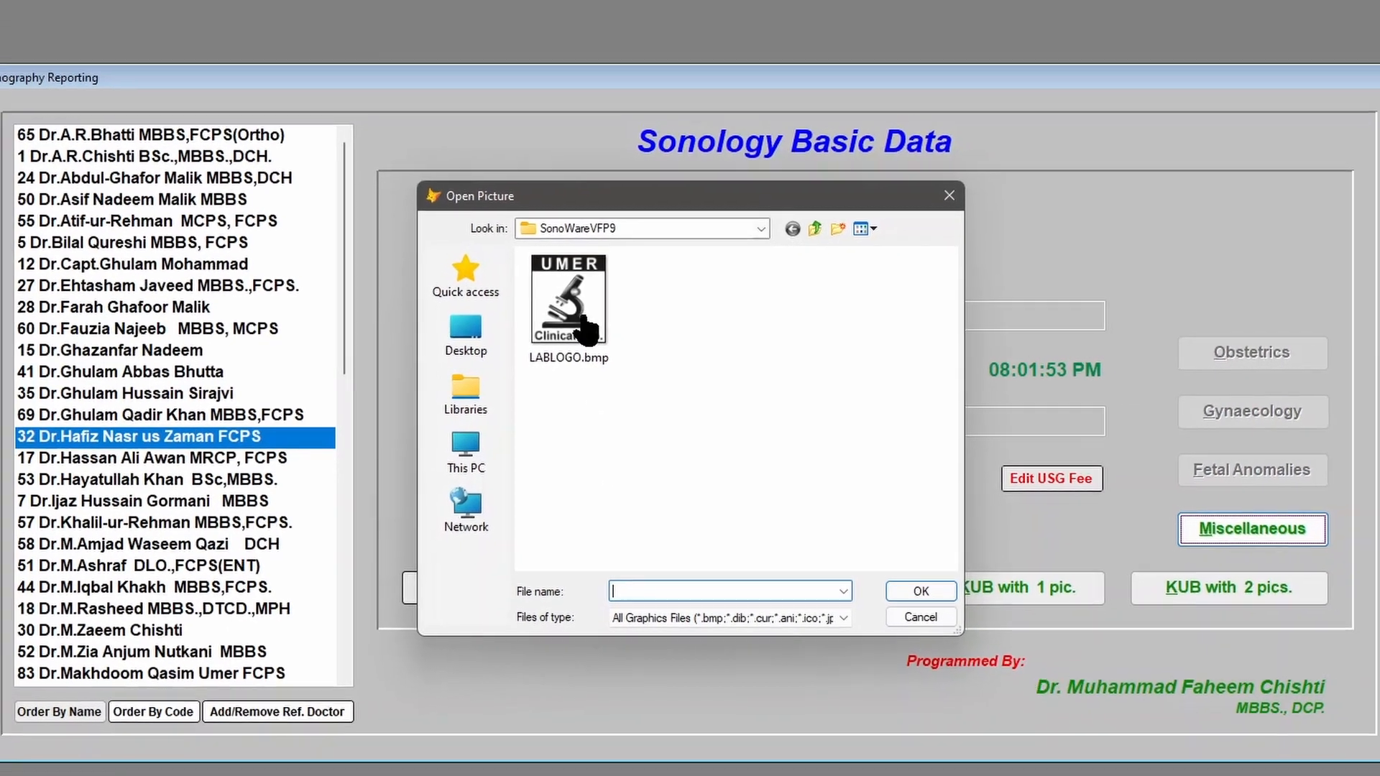
double_click(584, 325)
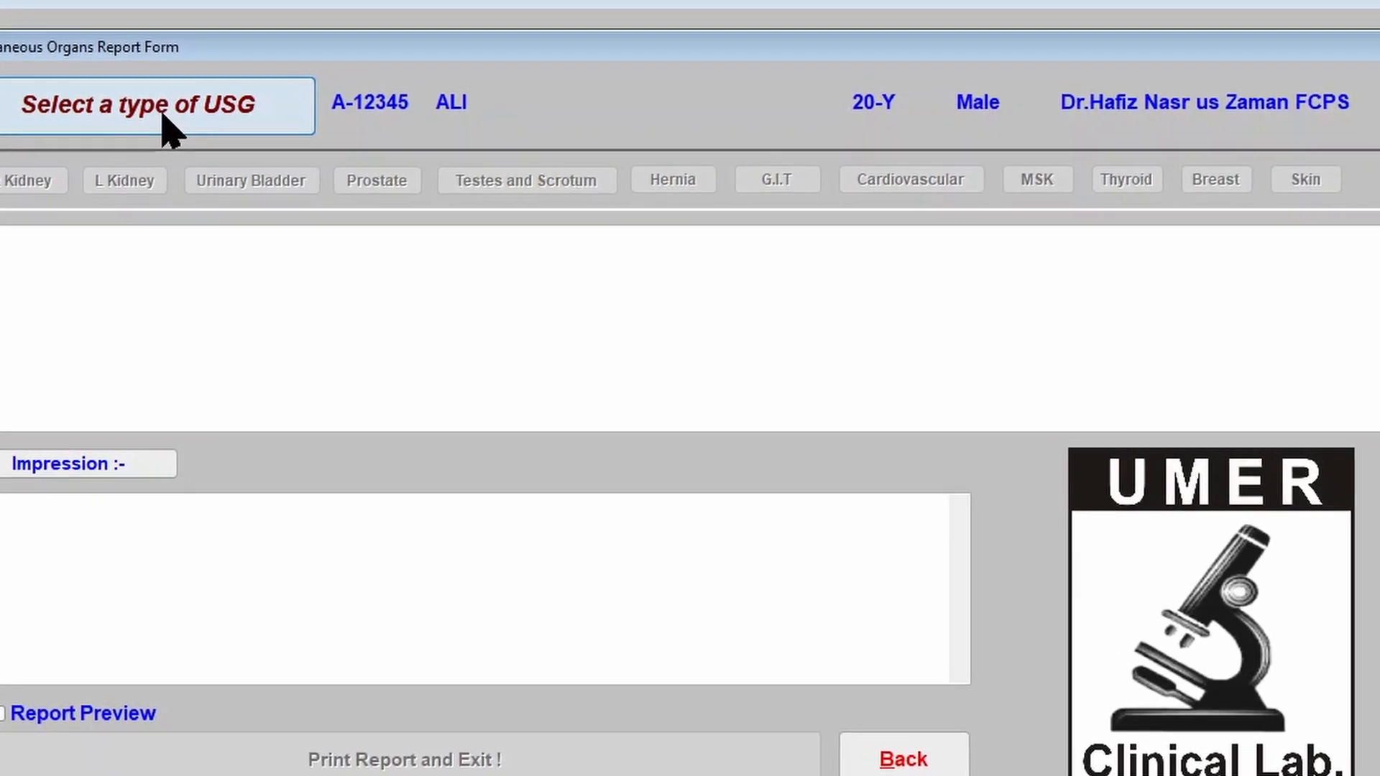
Try several ultrasound types, confirm Testicular USG for the report, and return to the basic data form without printing.
click(166, 127)
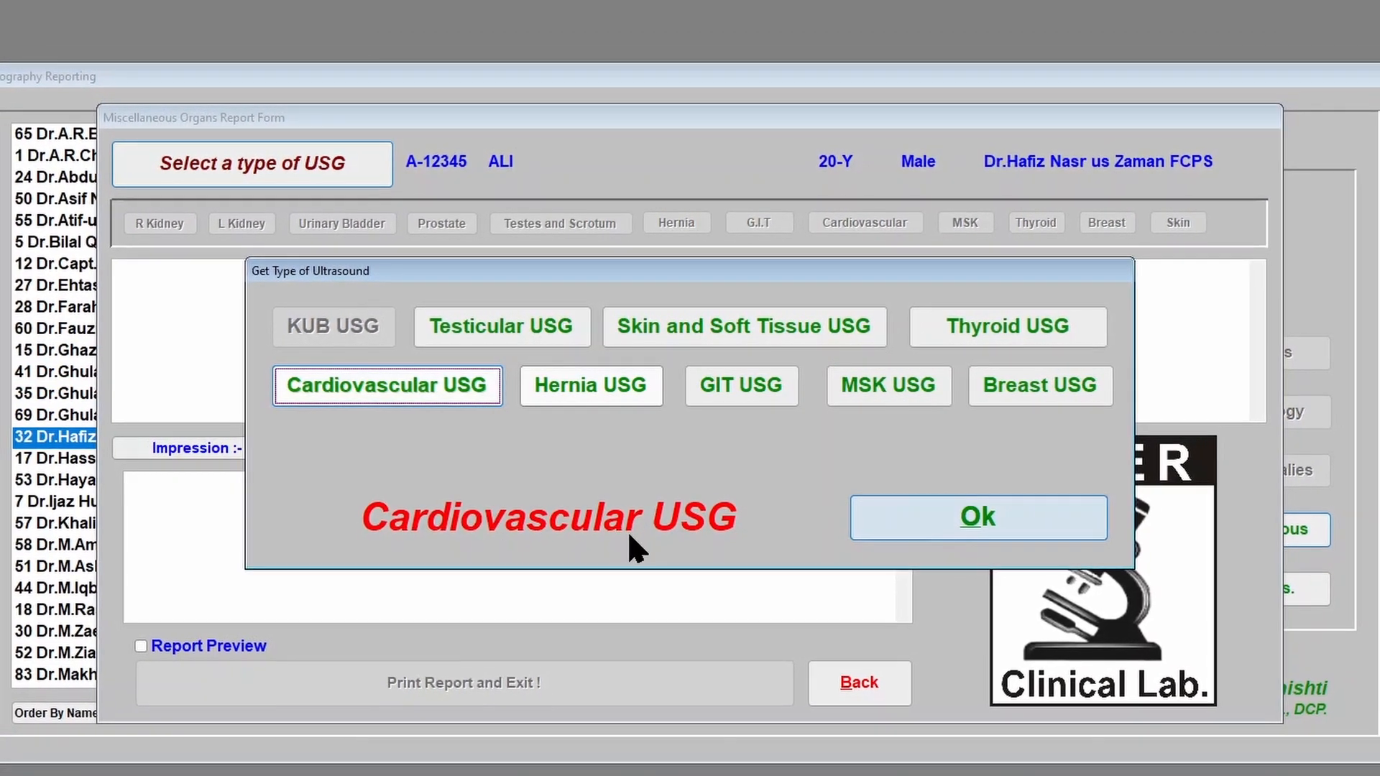
click(739, 393)
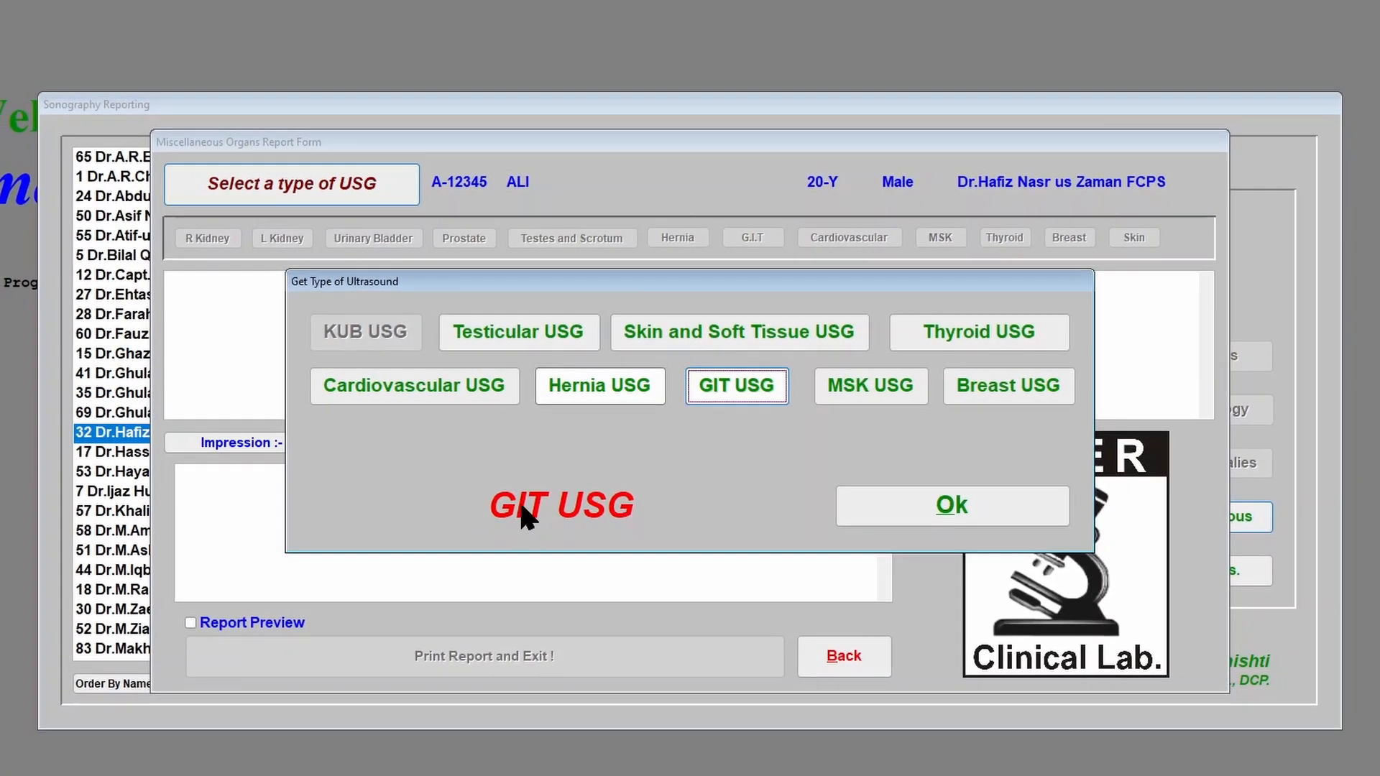
click(700, 336)
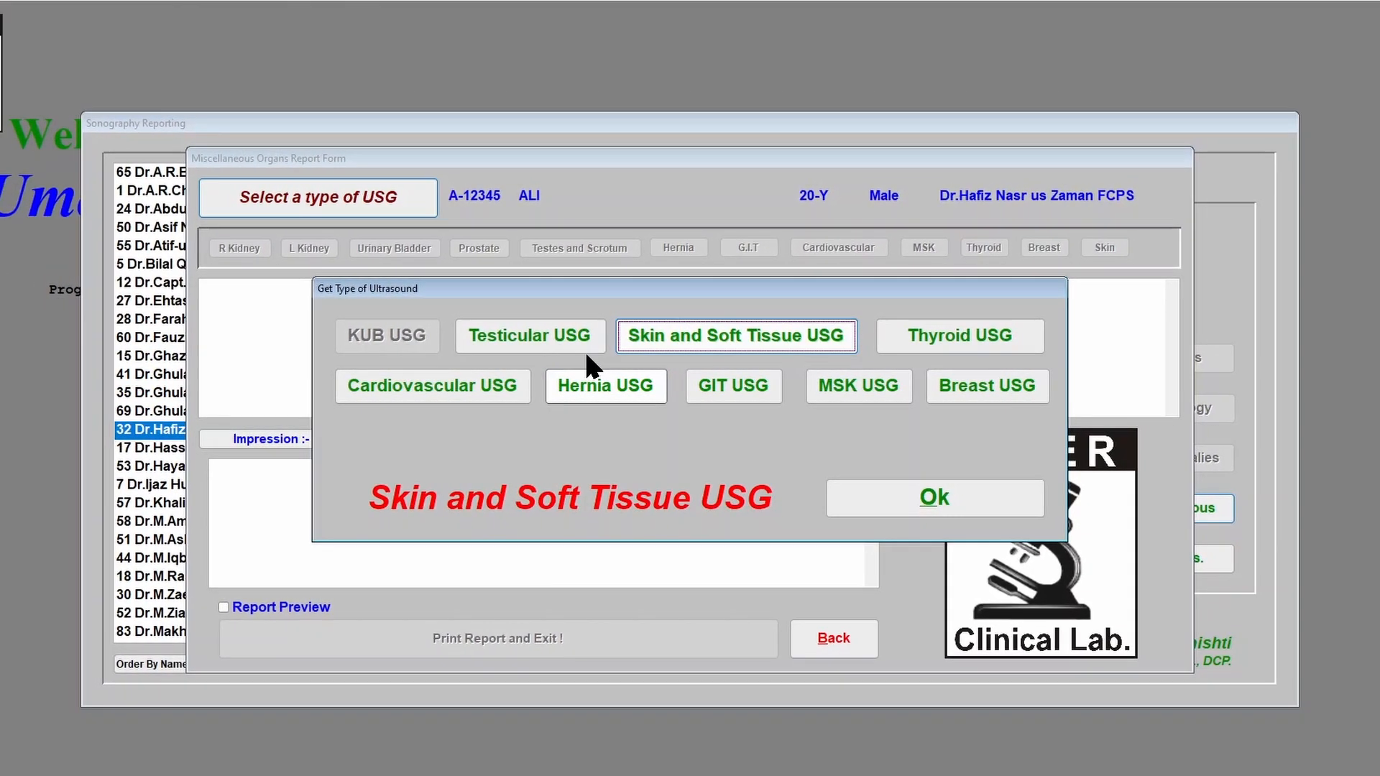
click(568, 340)
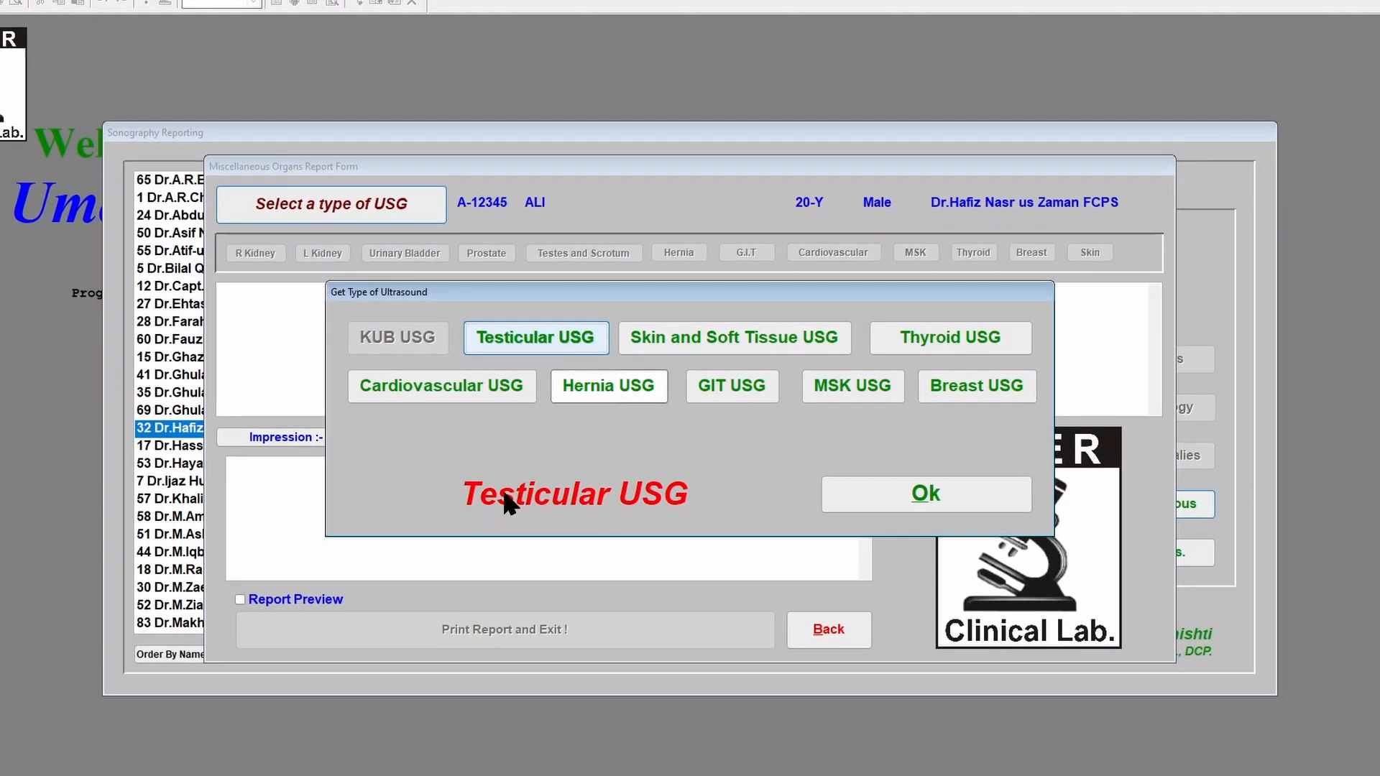
click(906, 489)
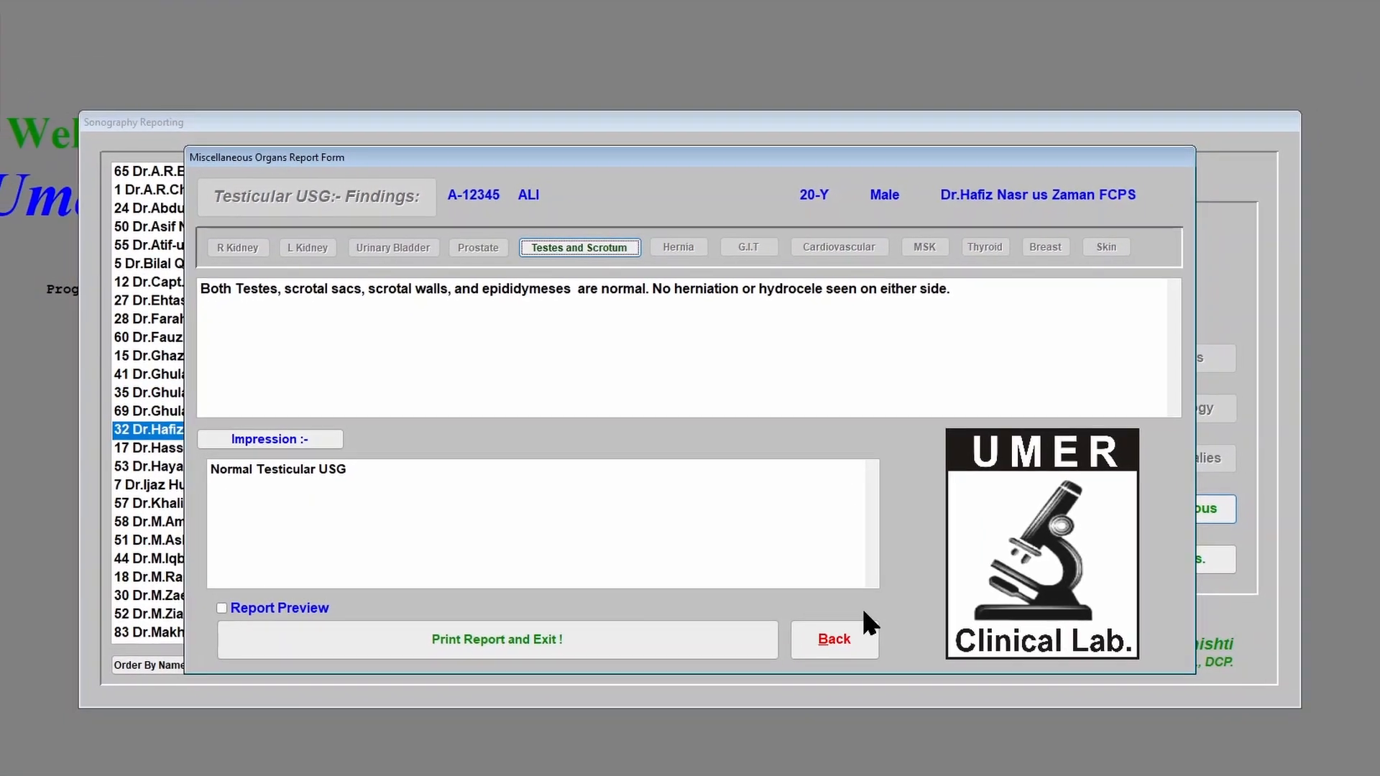
click(840, 648)
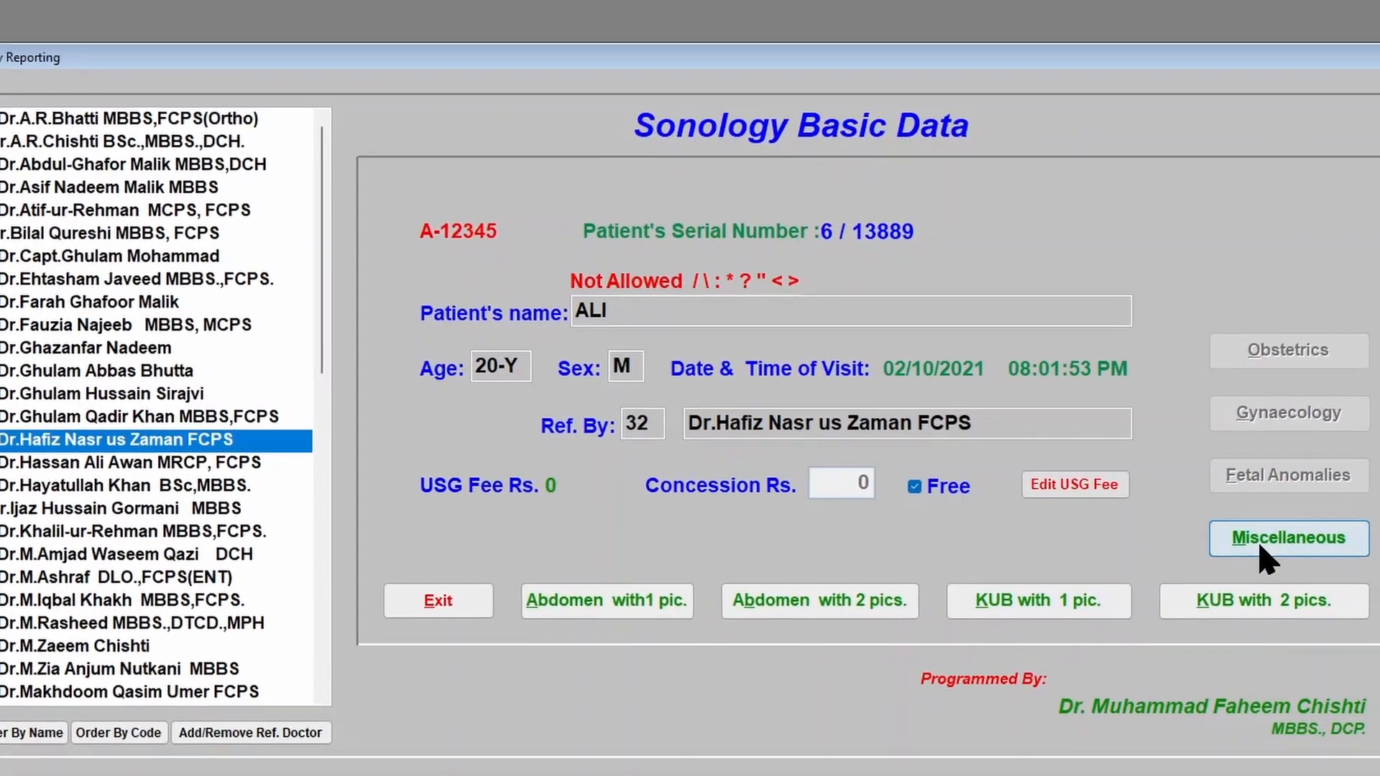
Open the one-picture abdomen report for the patient, using LABLOGO.bmp as the picture.
click(556, 642)
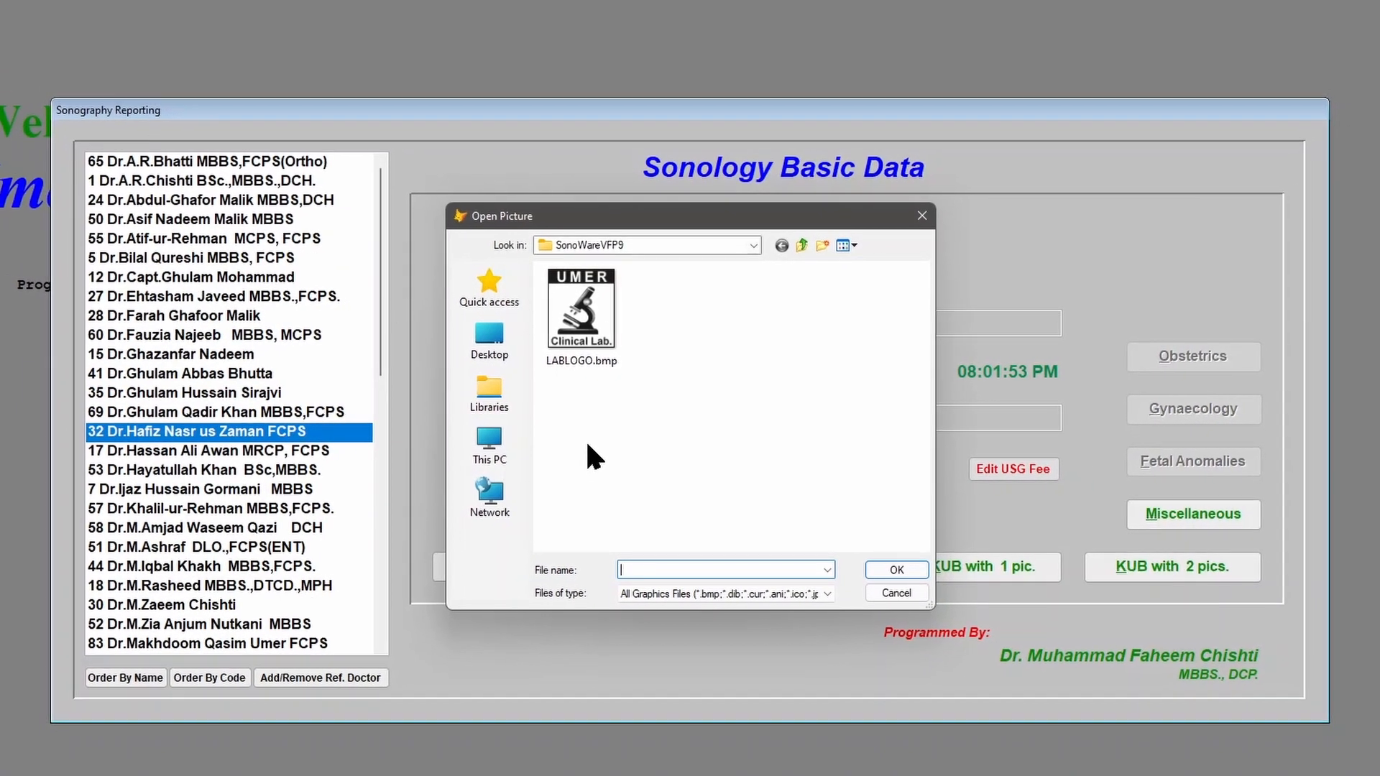
click(588, 348)
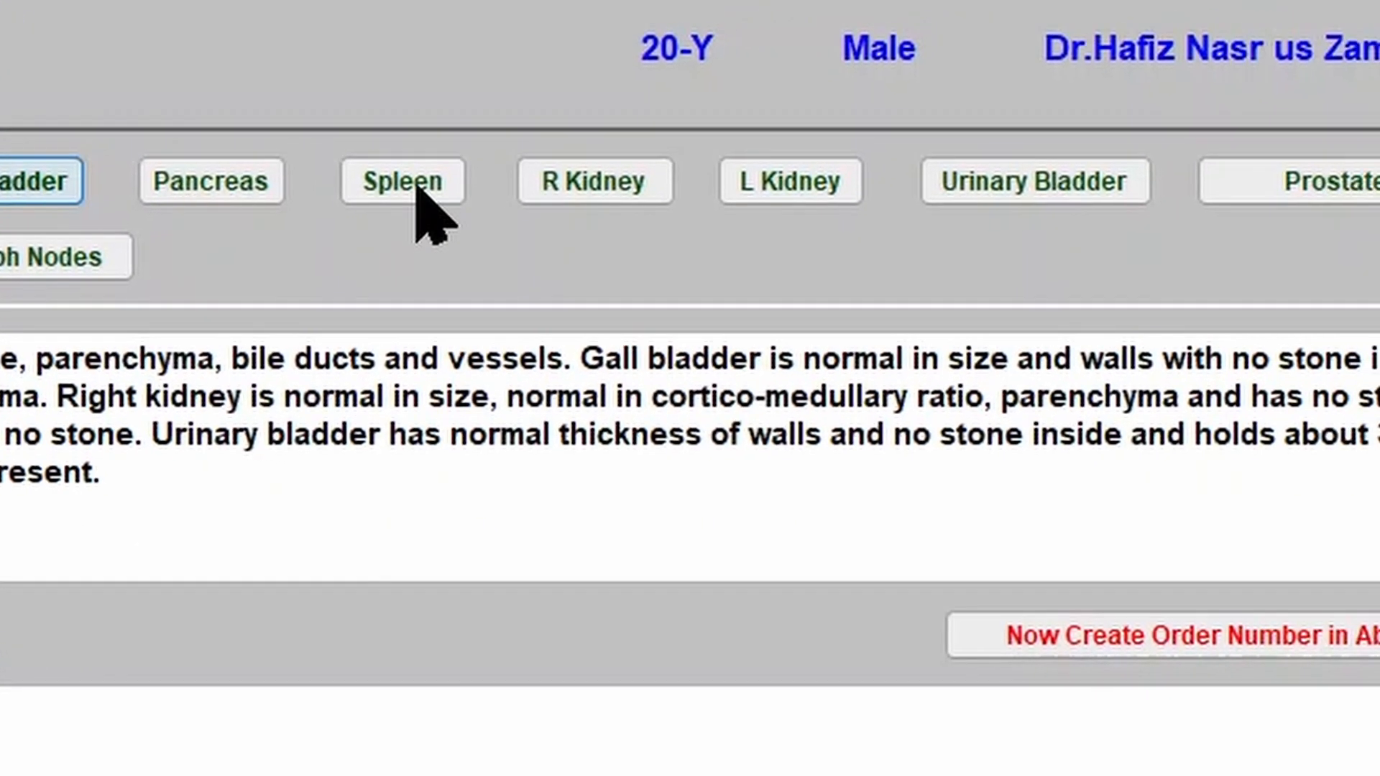
click(470, 172)
click(509, 192)
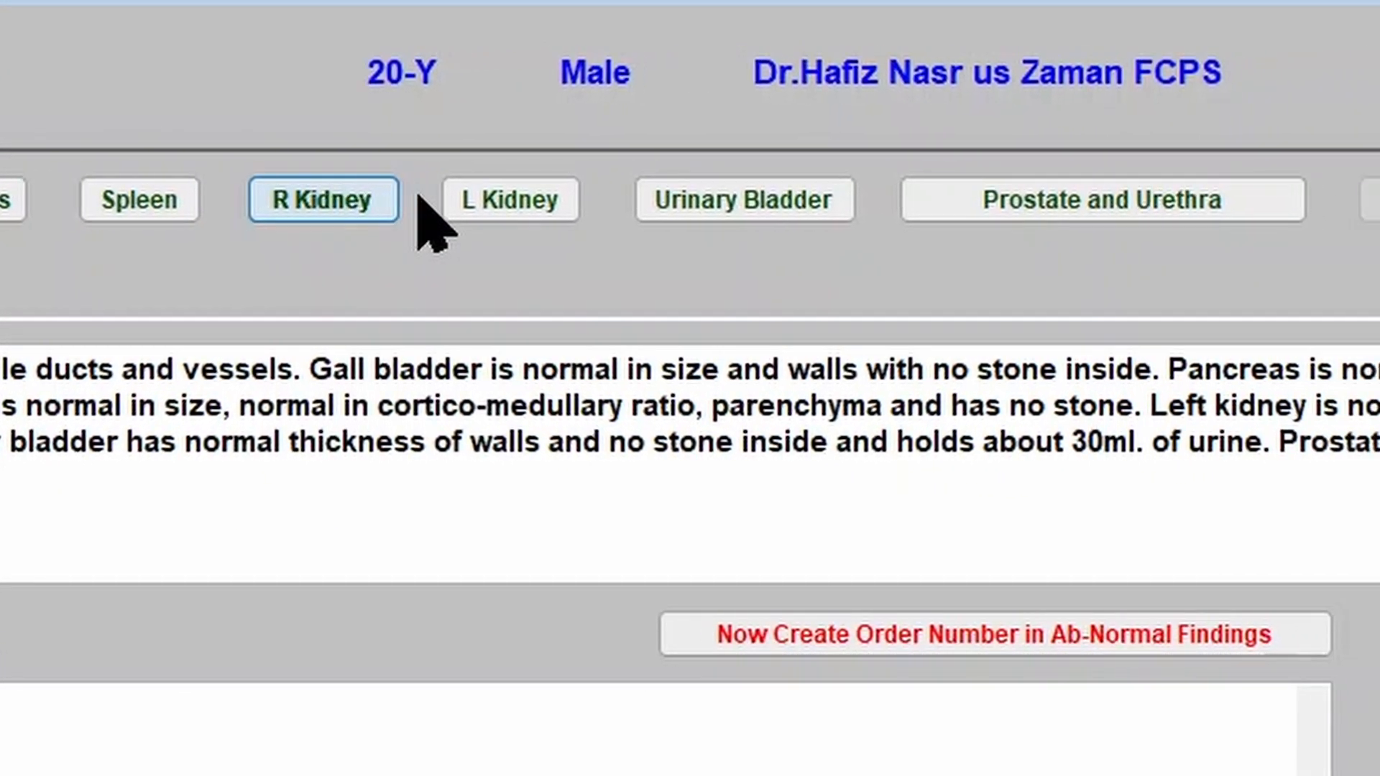
click(898, 206)
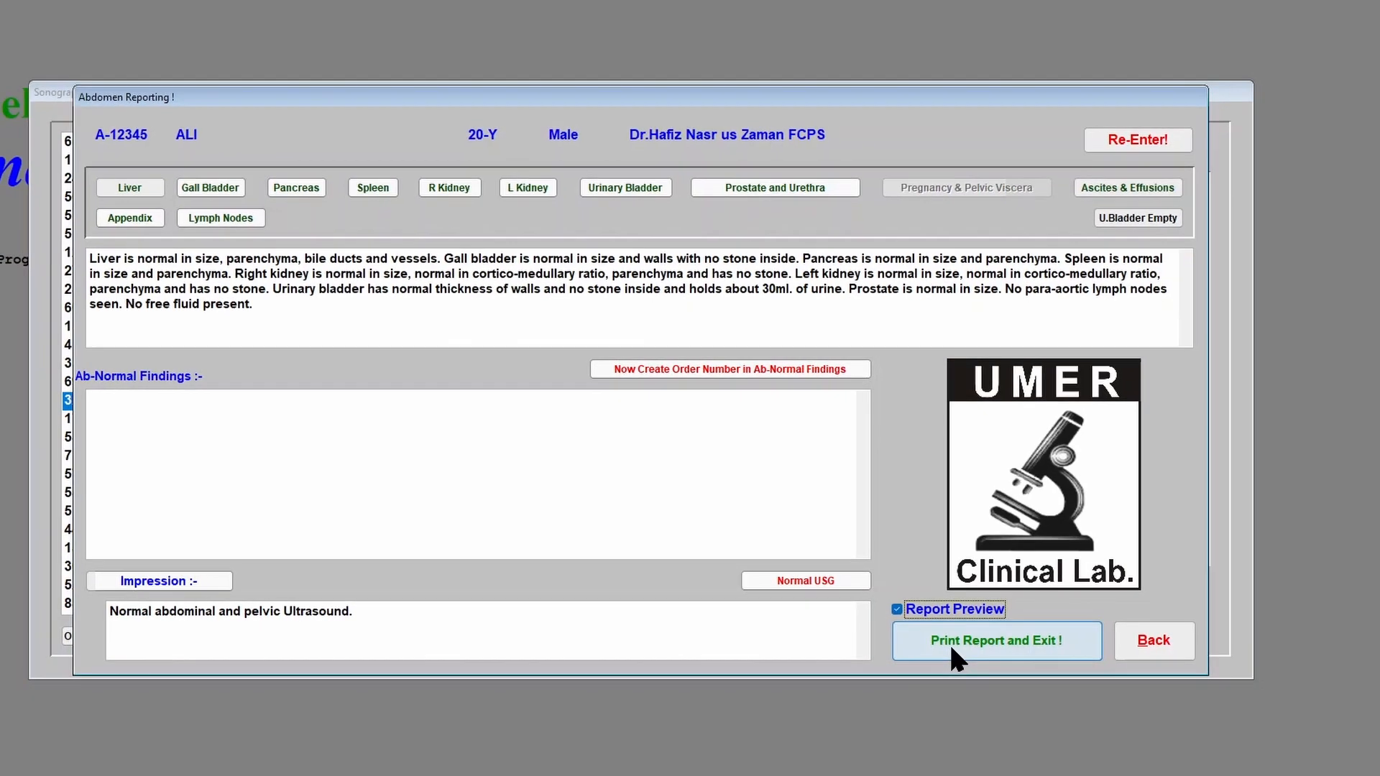
Output the normal abdomen report as a print preview, enlarge the preview window to review the page, and close the preview.
click(949, 640)
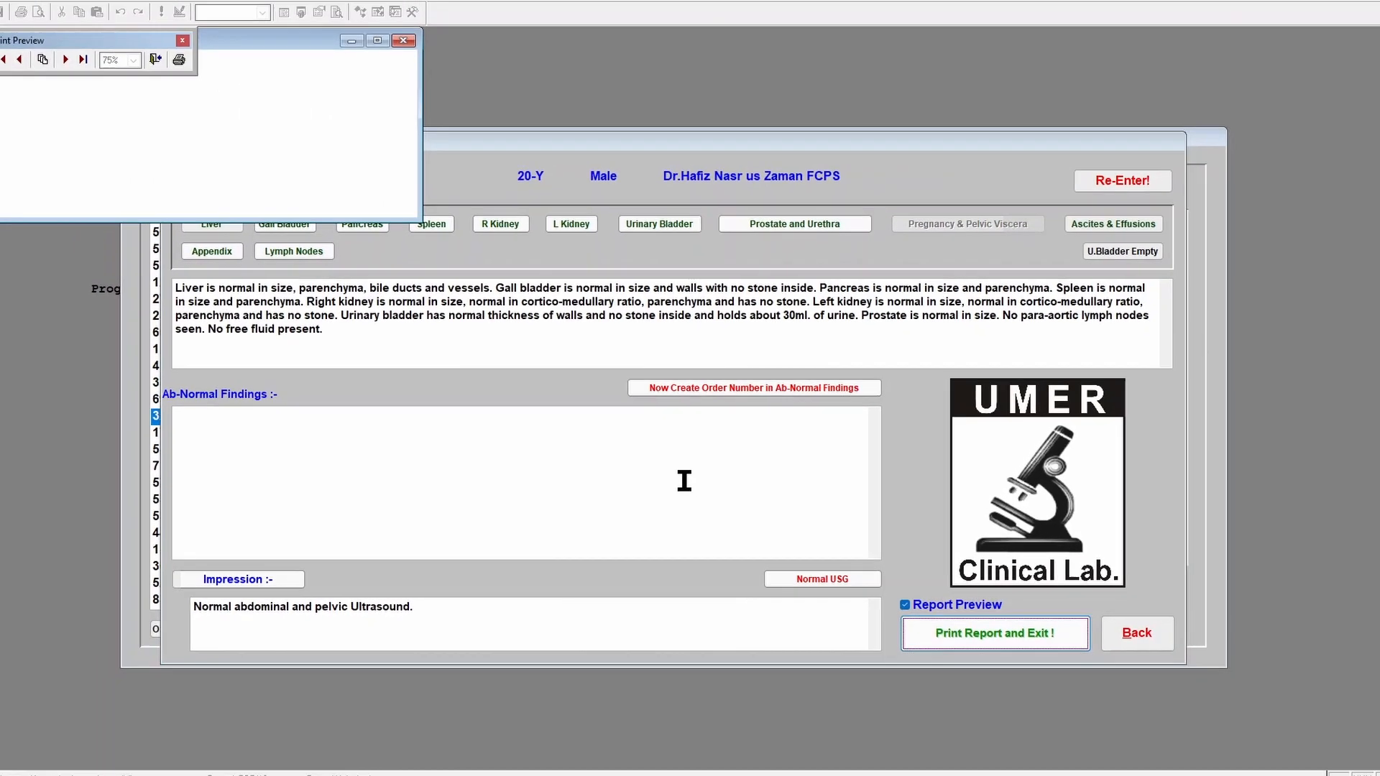
drag(422, 221, 470, 394)
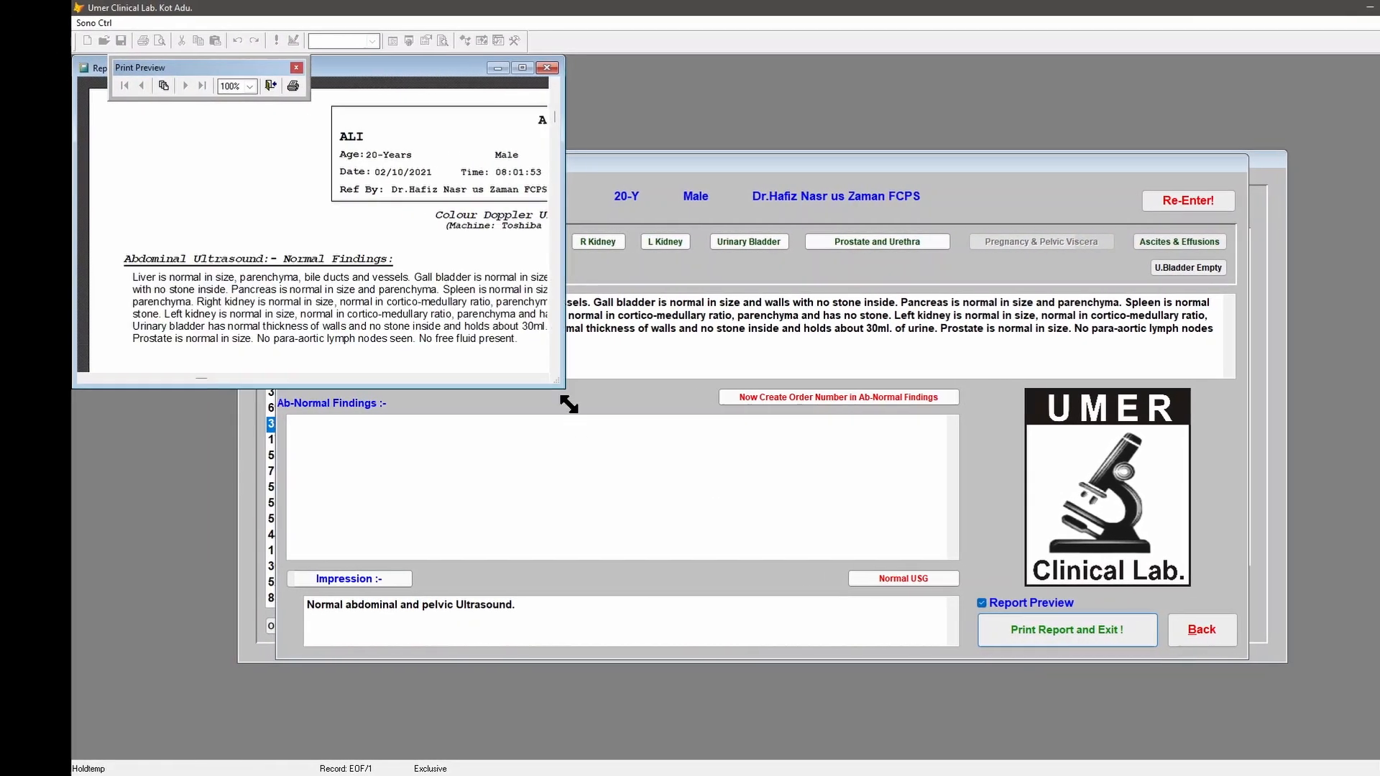
drag(568, 405, 643, 755)
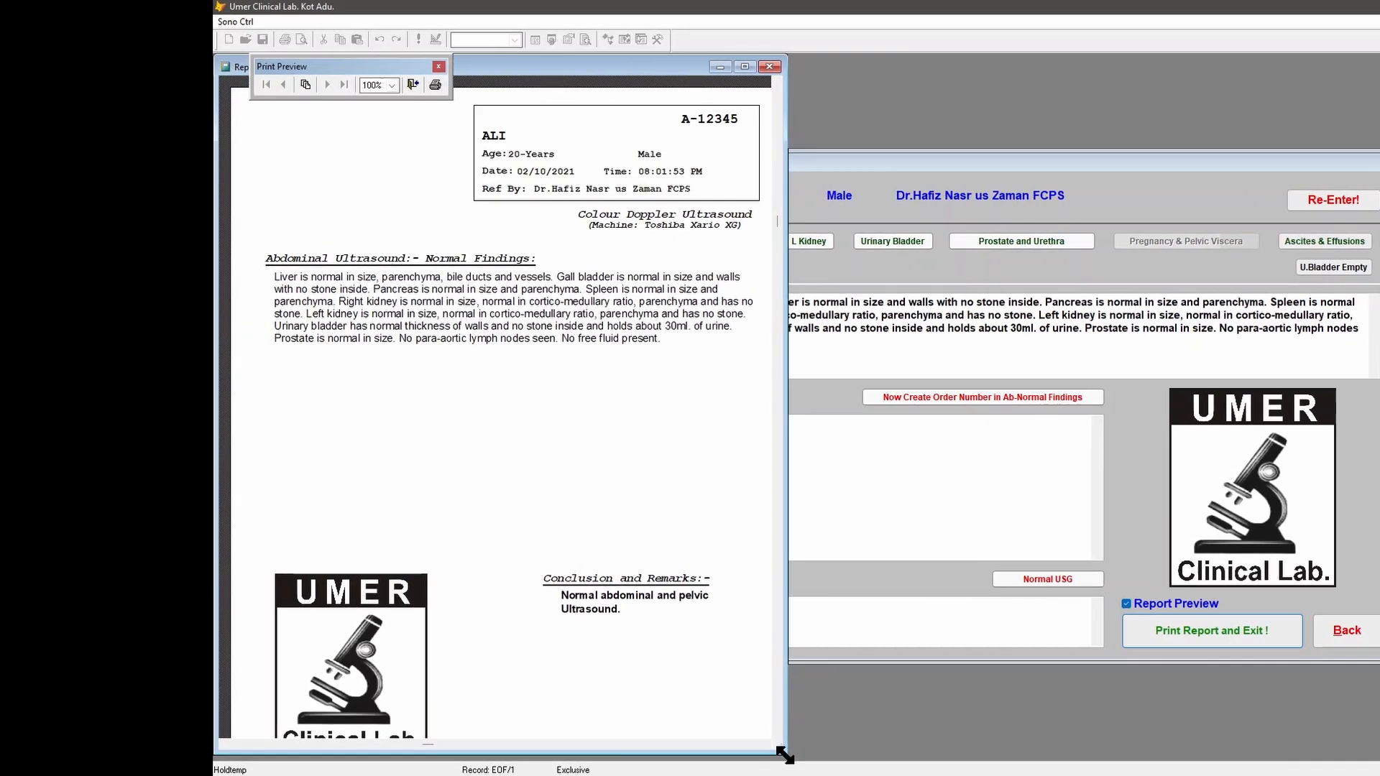
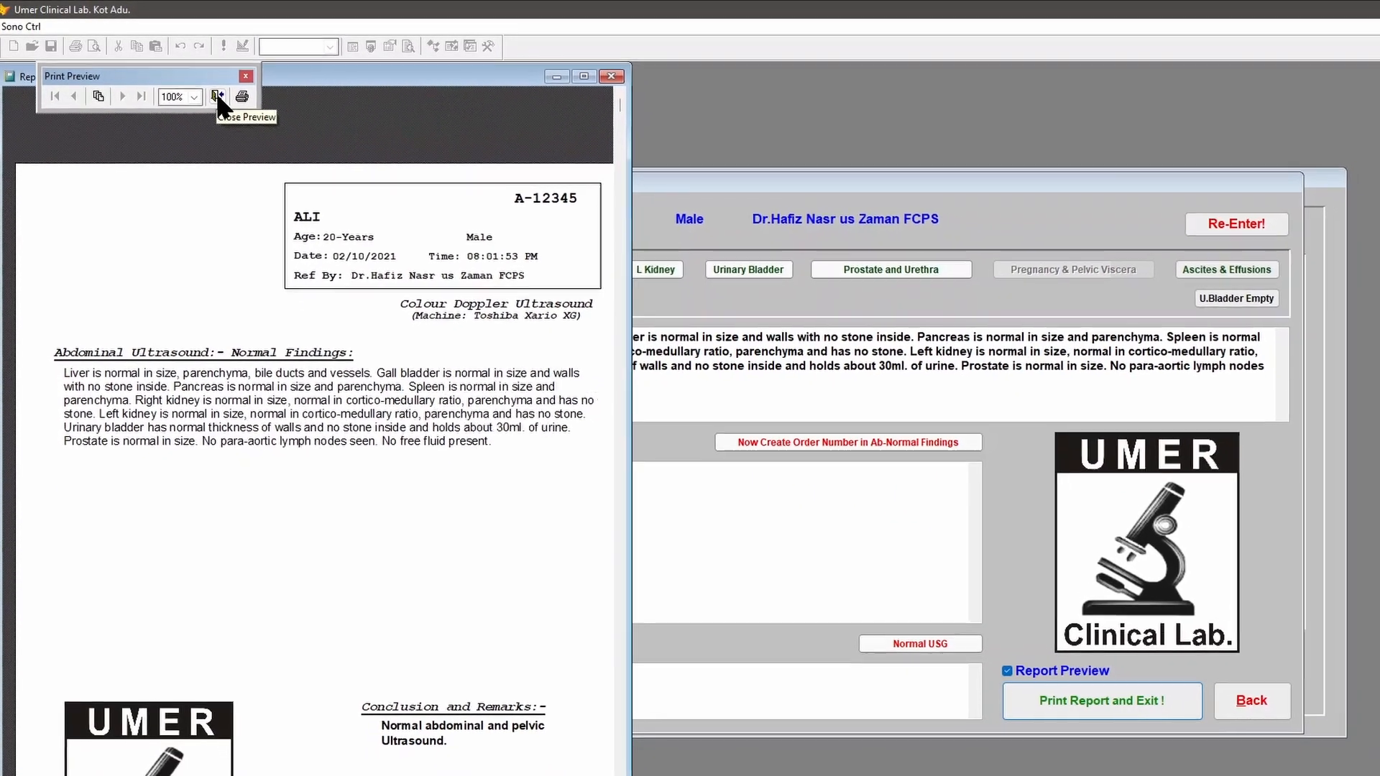
click(222, 100)
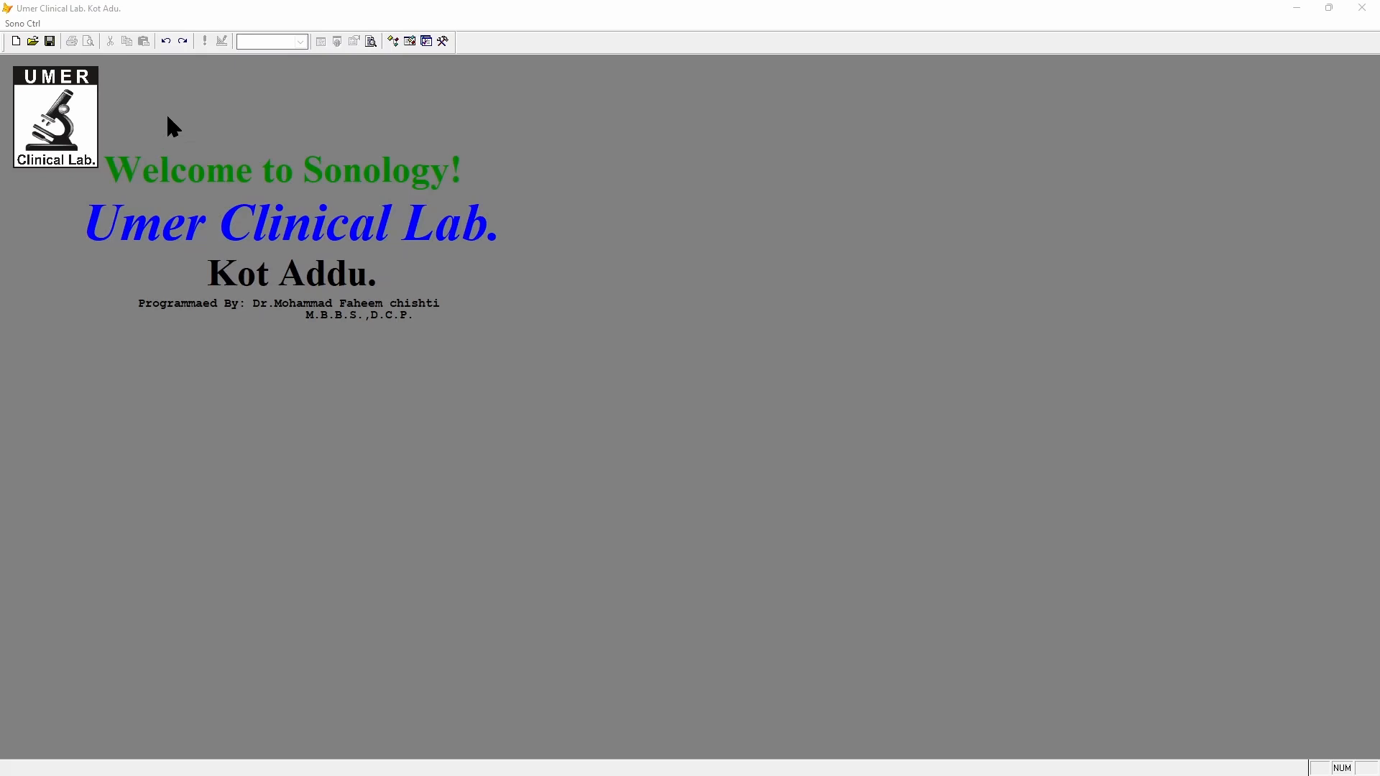
Start a new sonology entry and confirm the patient's lab number.
click(30, 24)
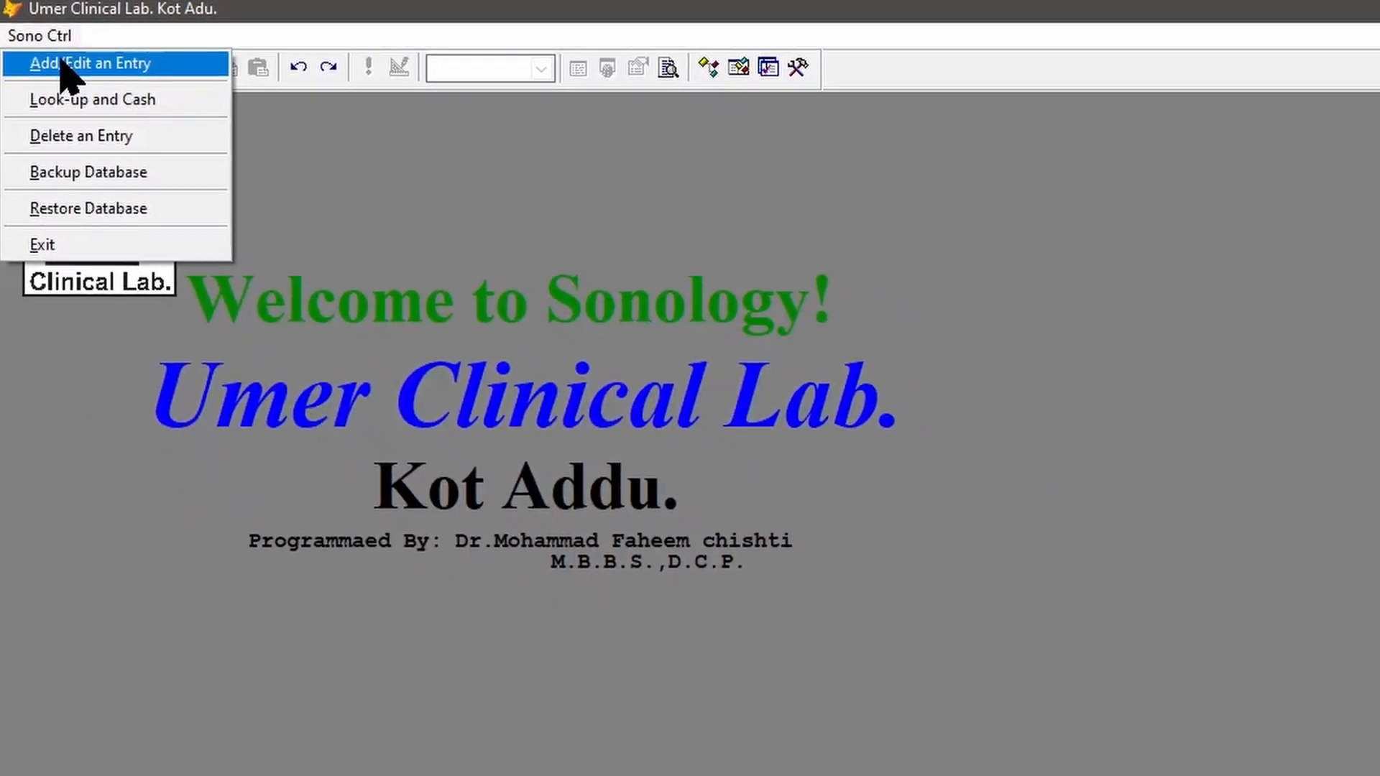
click(61, 59)
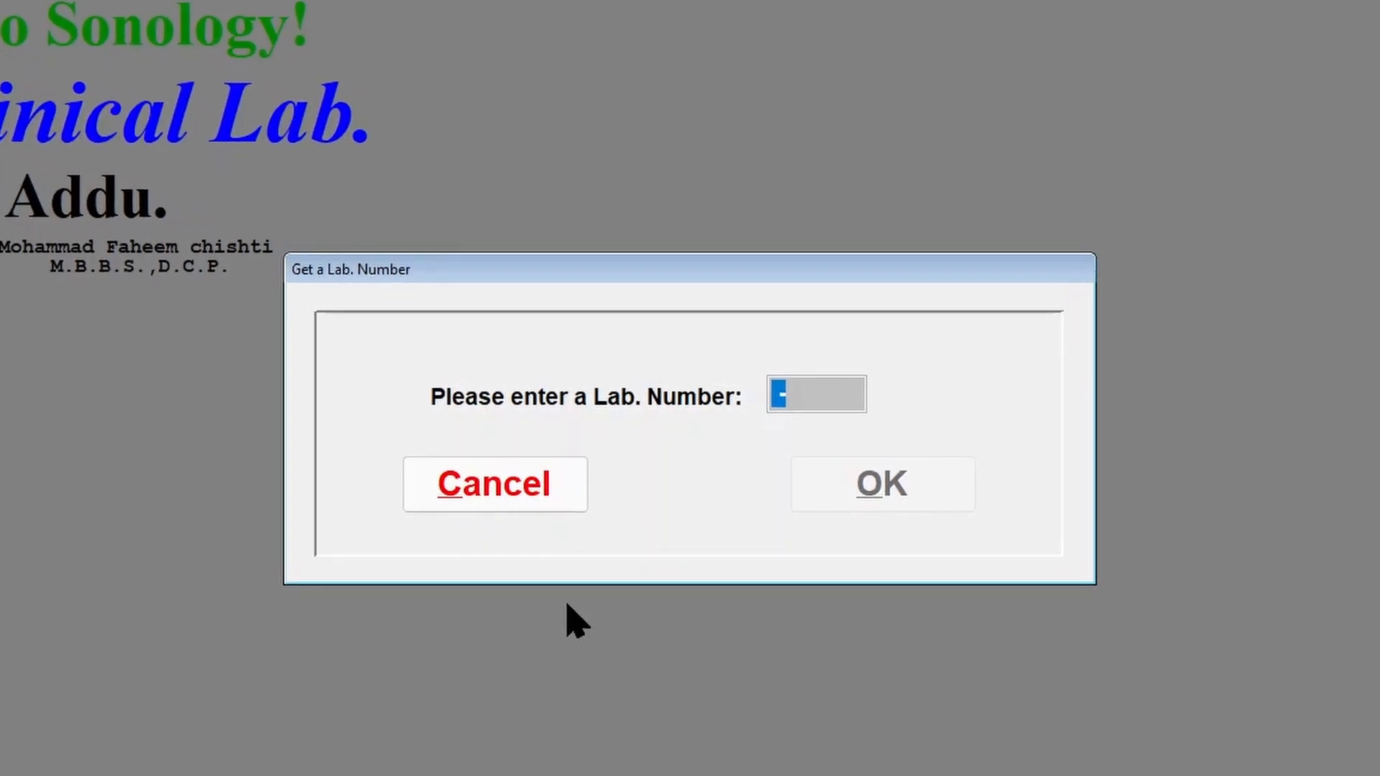
text(A-)
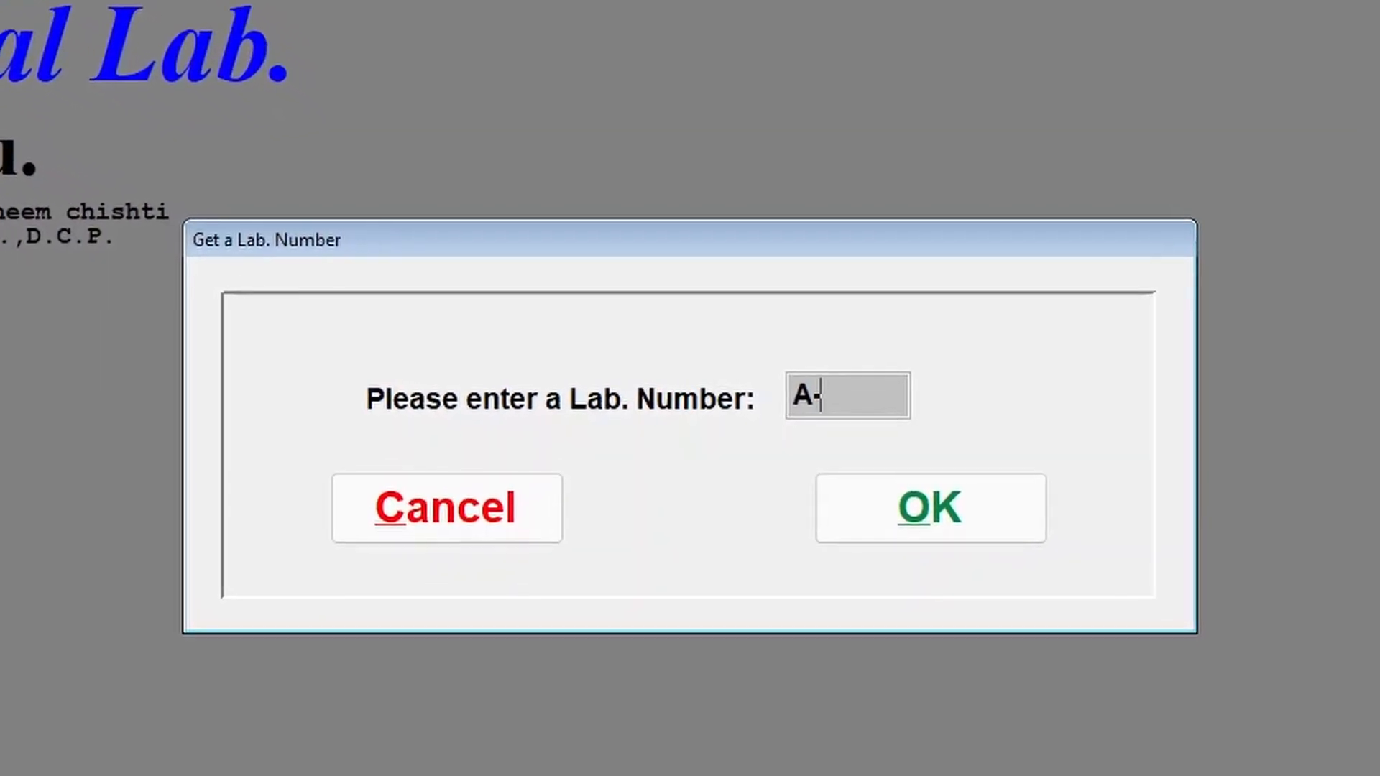
text(1)
text(111)
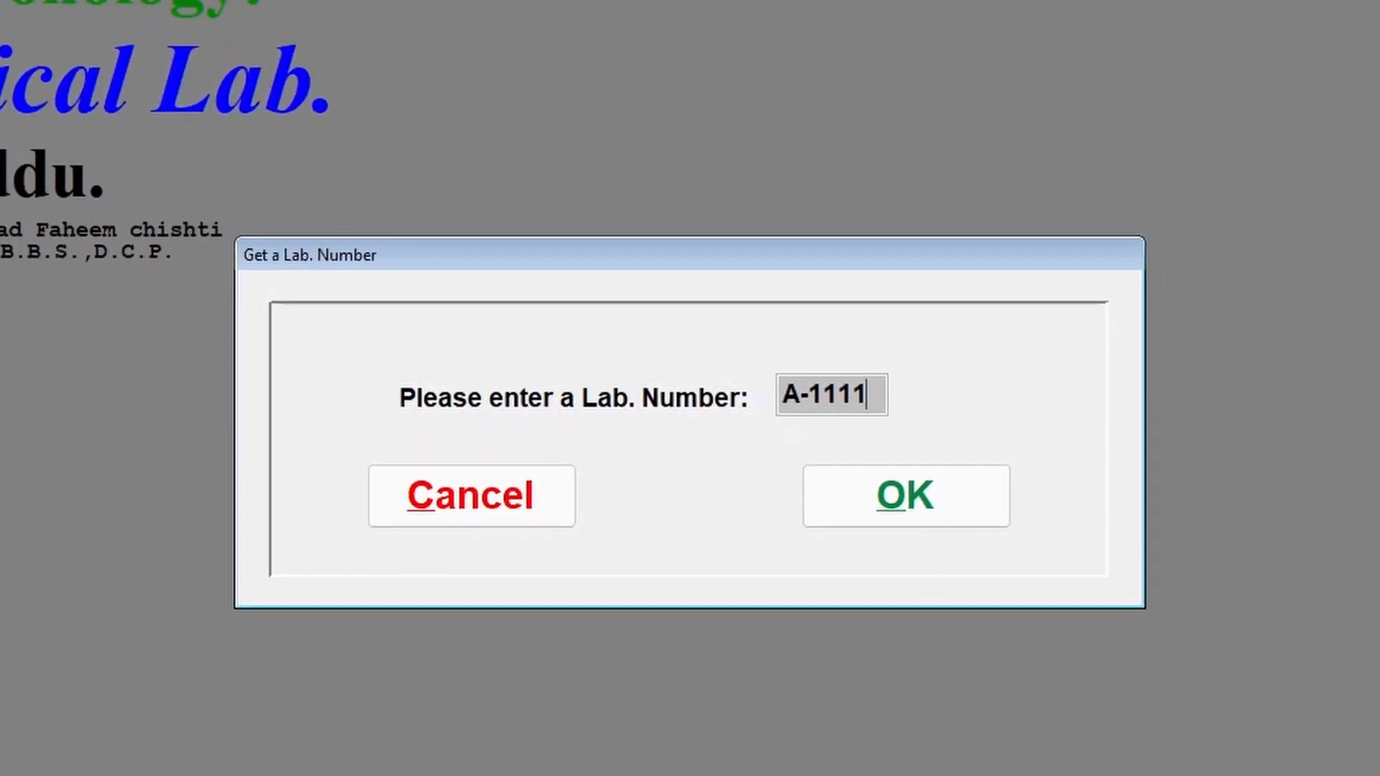
text(1)
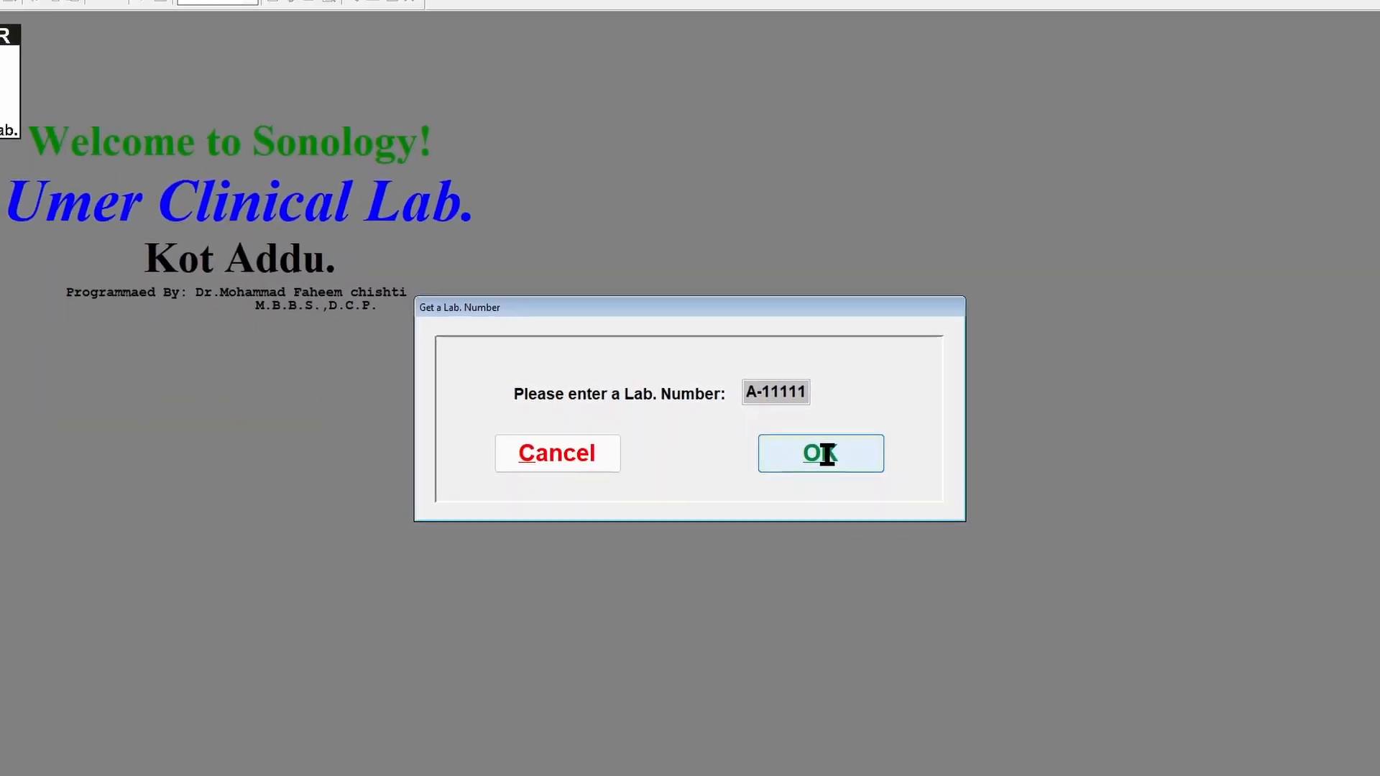
click(827, 454)
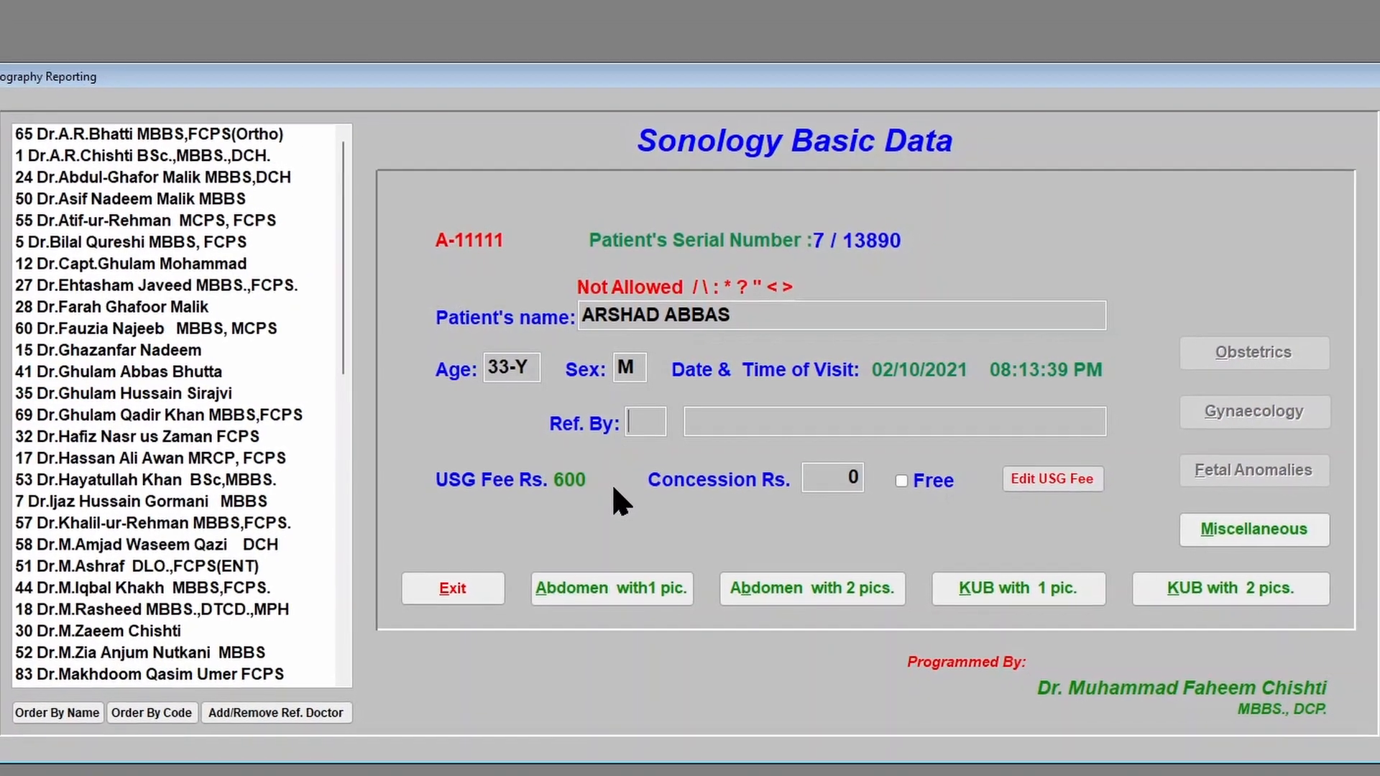
Set the referring doctor to code 55 and open the one-picture KUB report with LABLOGO.bmp as its picture.
text(55)
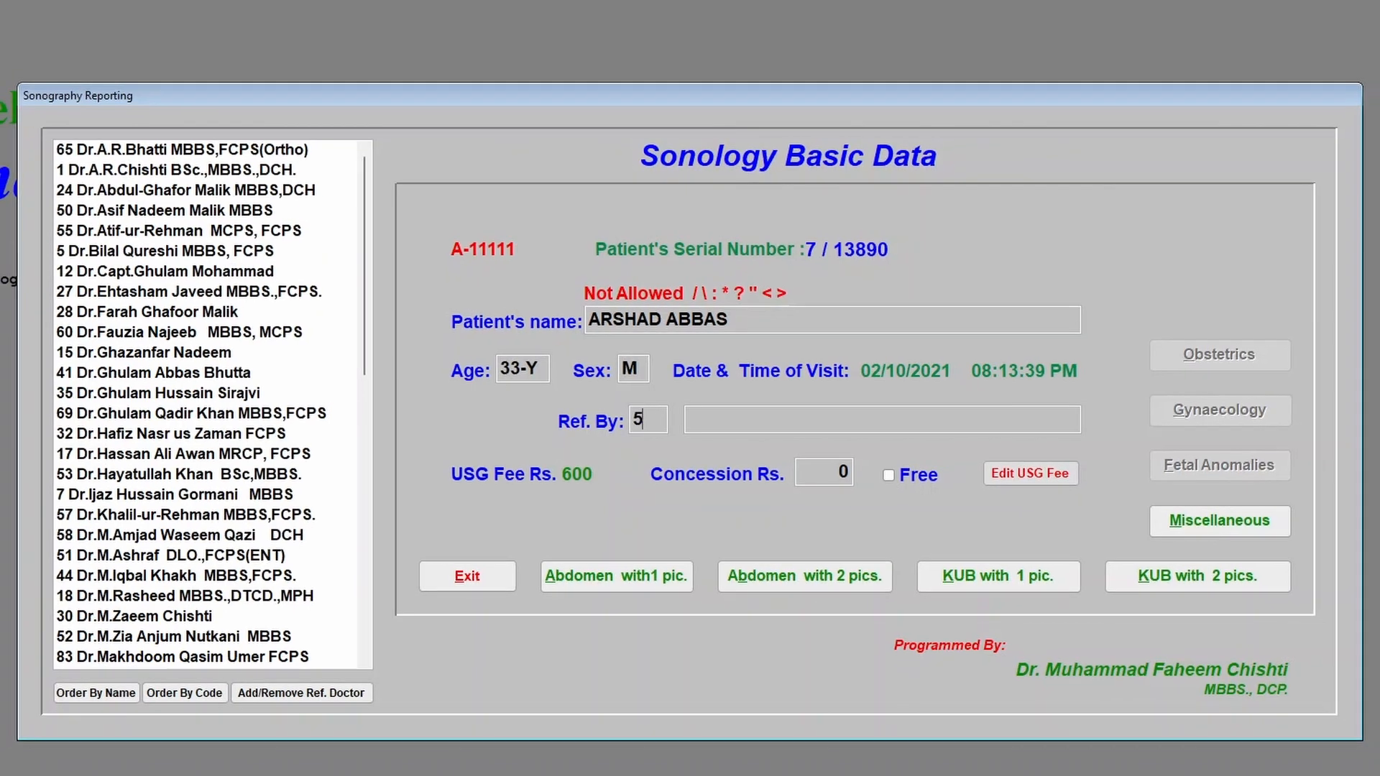
key(Return)
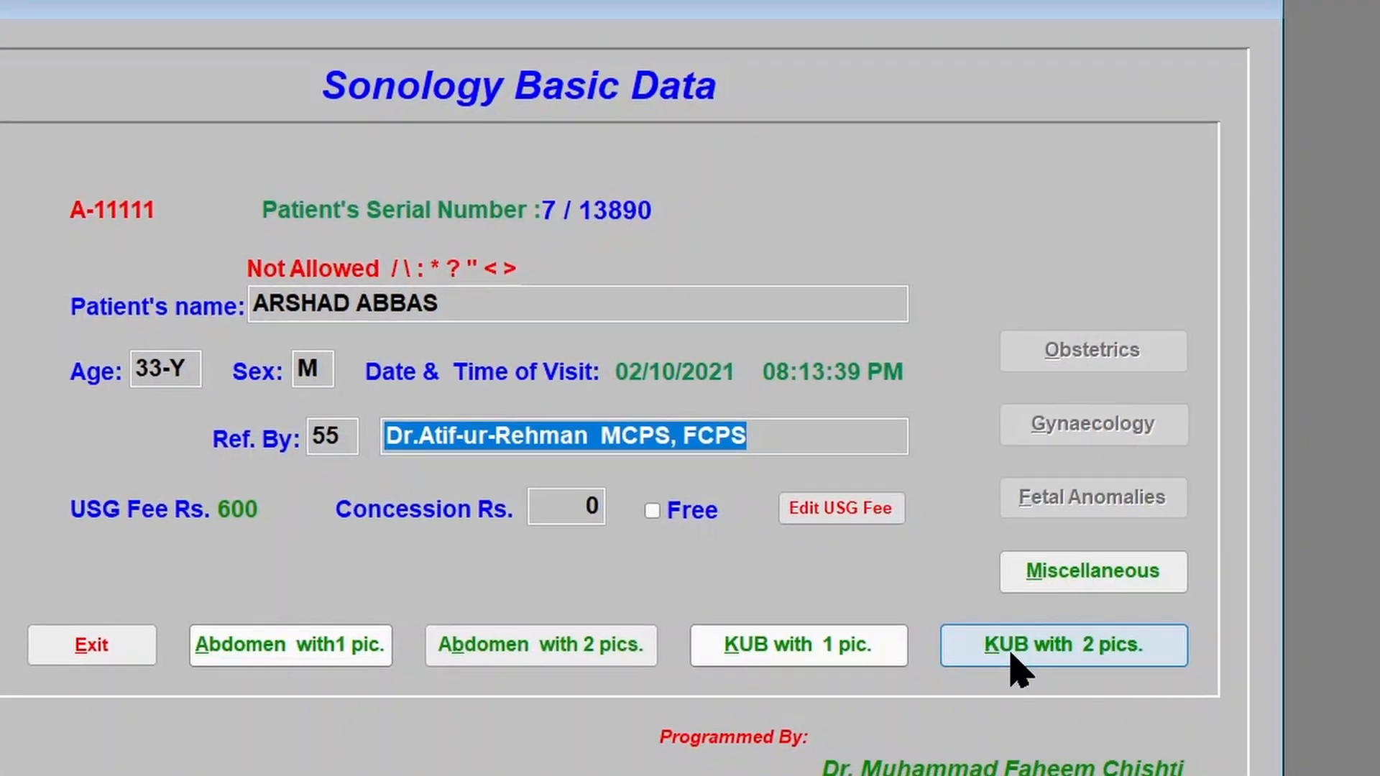
click(816, 636)
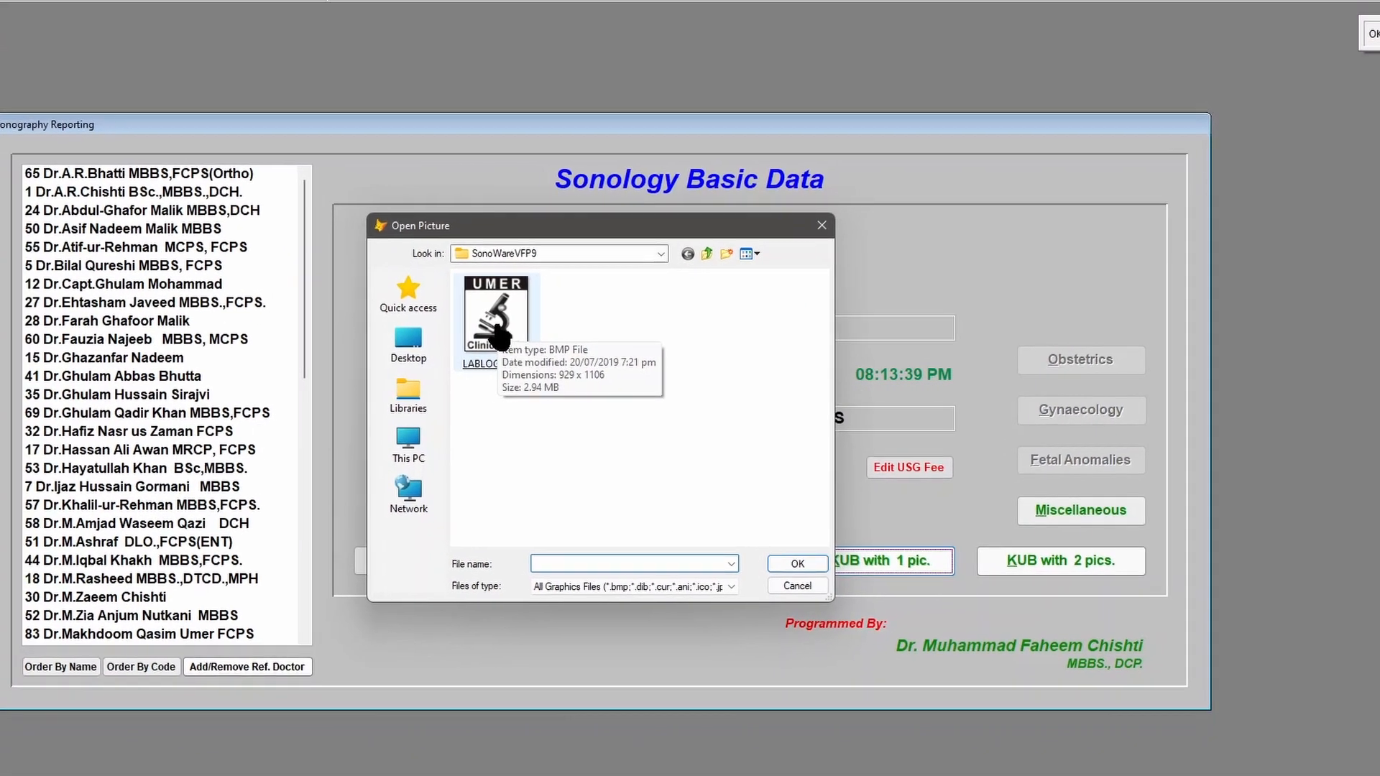
click(441, 327)
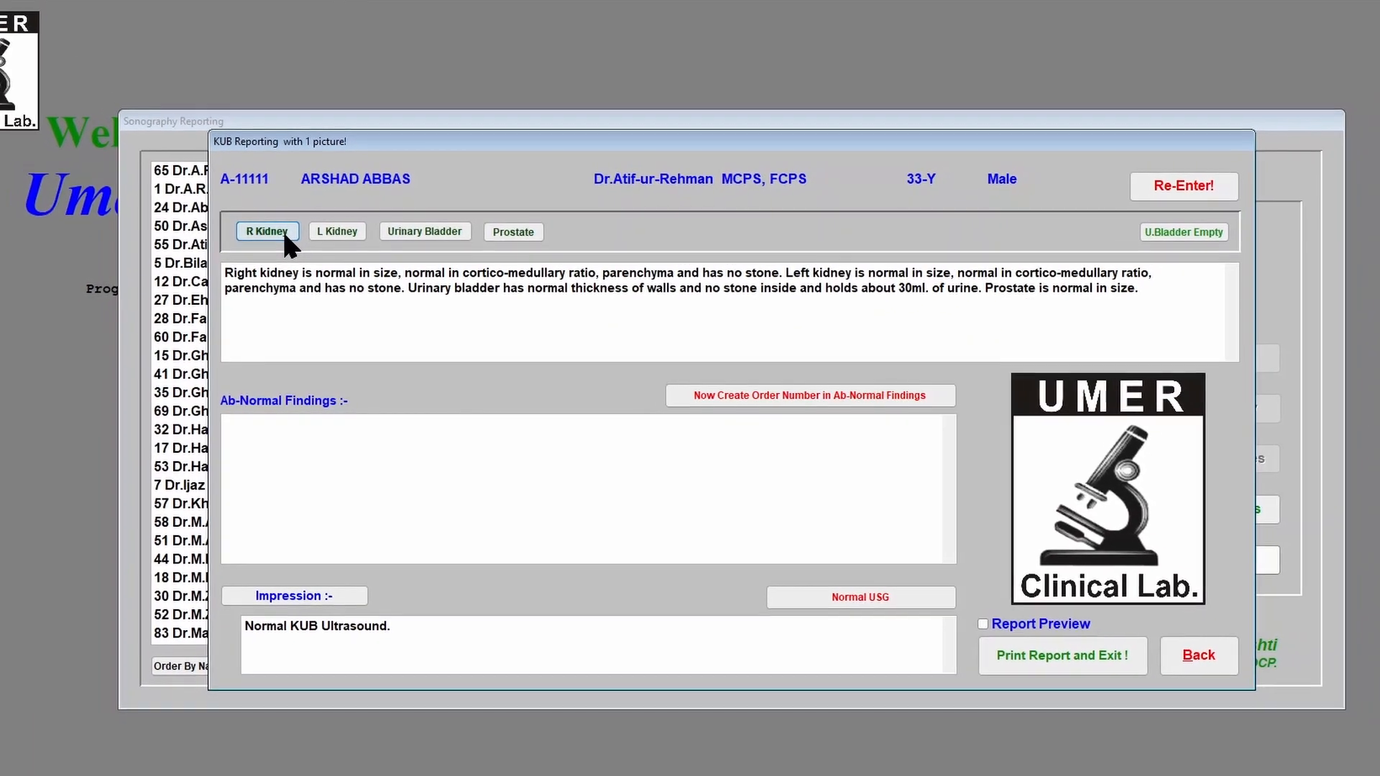
Record mild right-kidney hydronephrosis up to the major calyces, due to a 9 mm stone at the pelvi-ureteric junction.
click(273, 224)
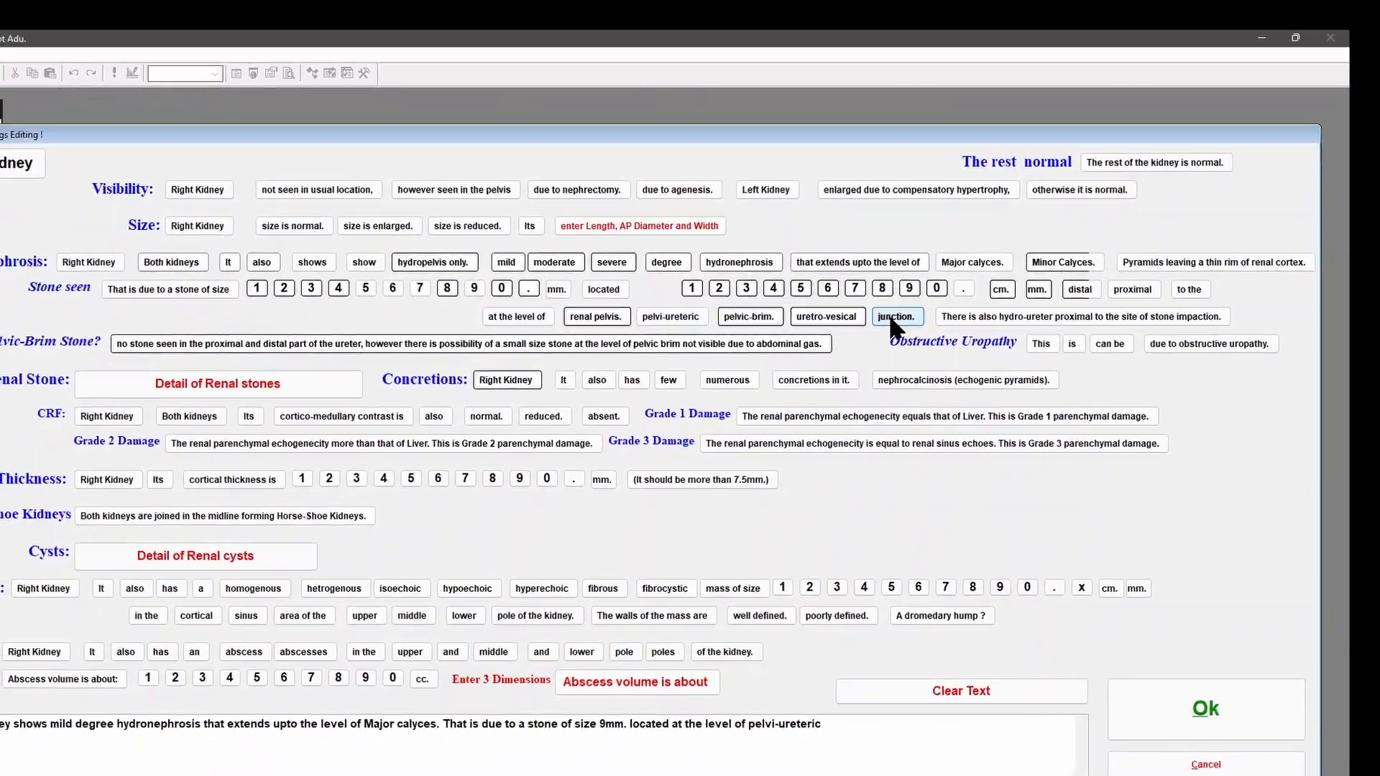
click(893, 318)
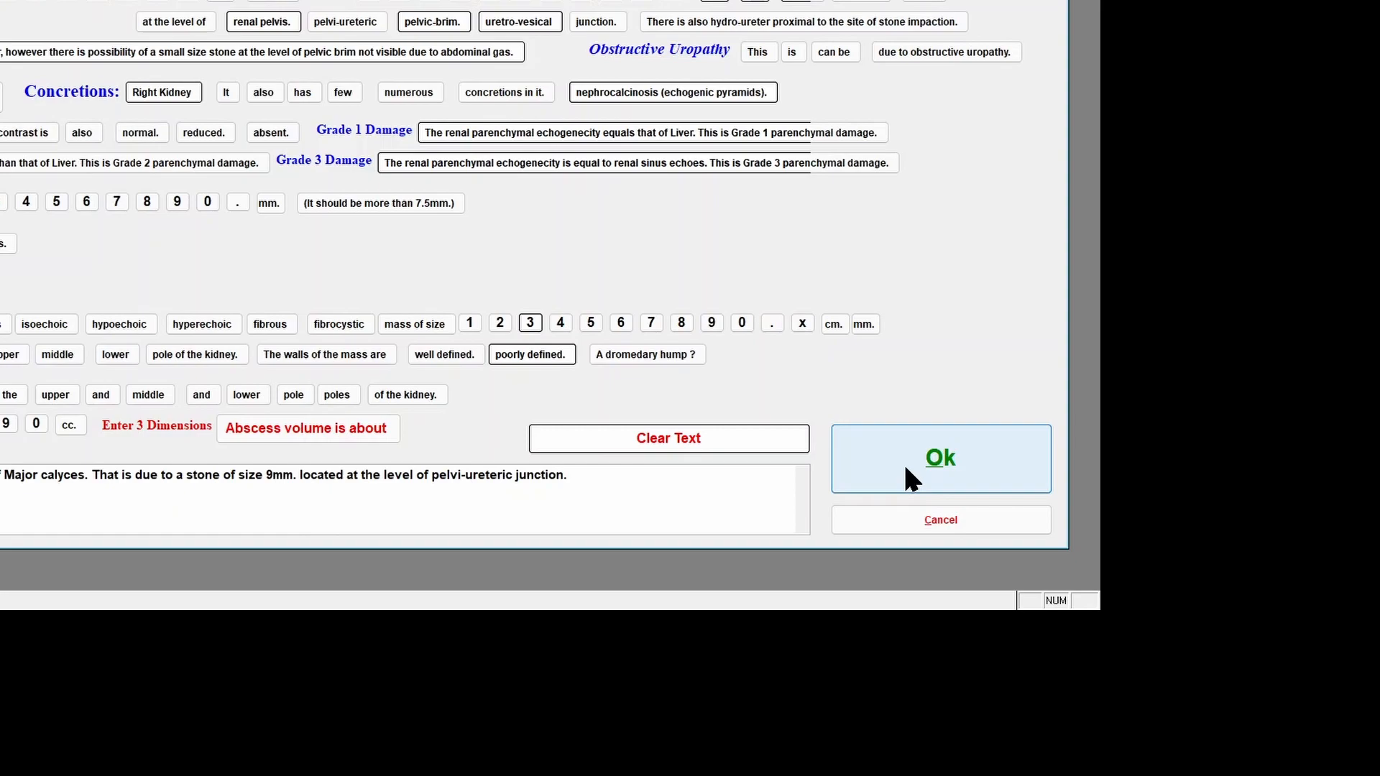
click(905, 467)
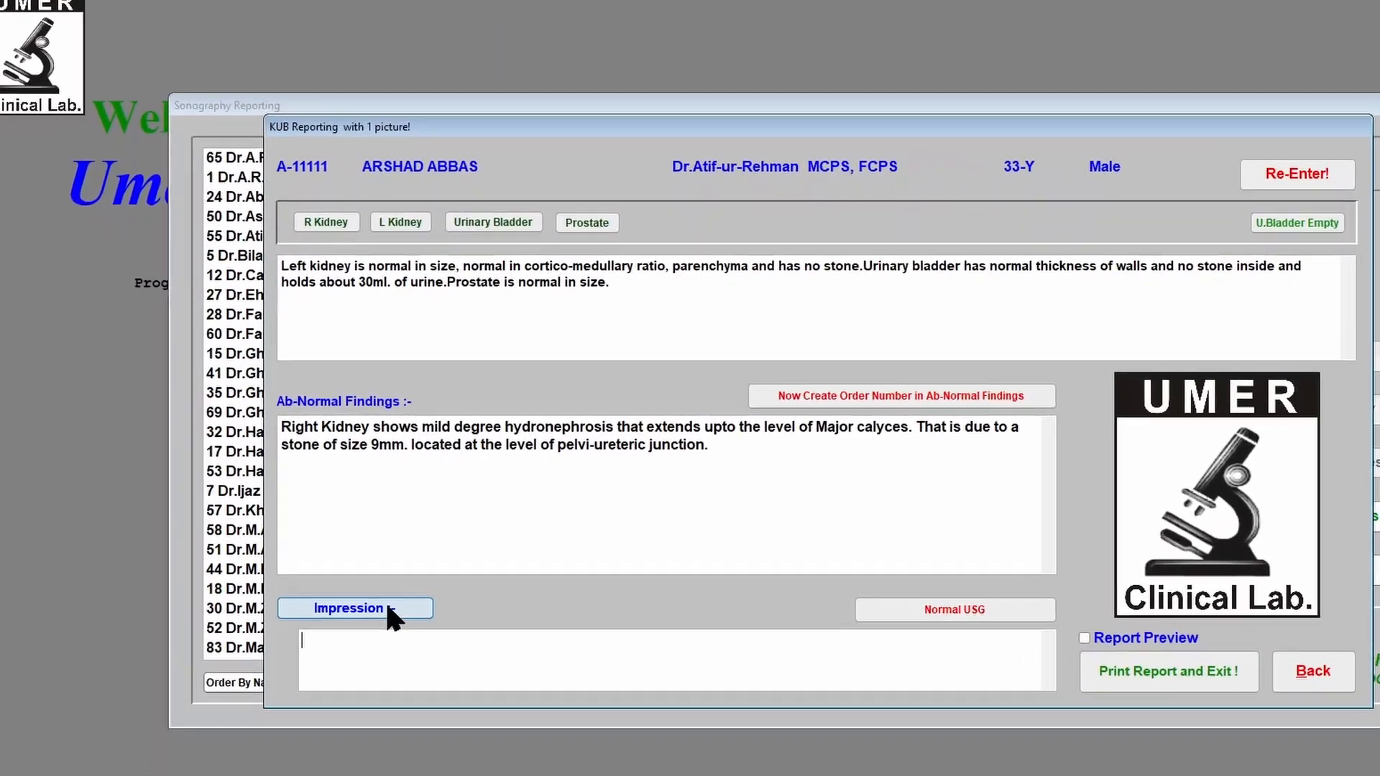
Compose the KUB report's impression as "Right ureteric stone Advised Digital X-Ray KUB" and confirm it.
click(344, 570)
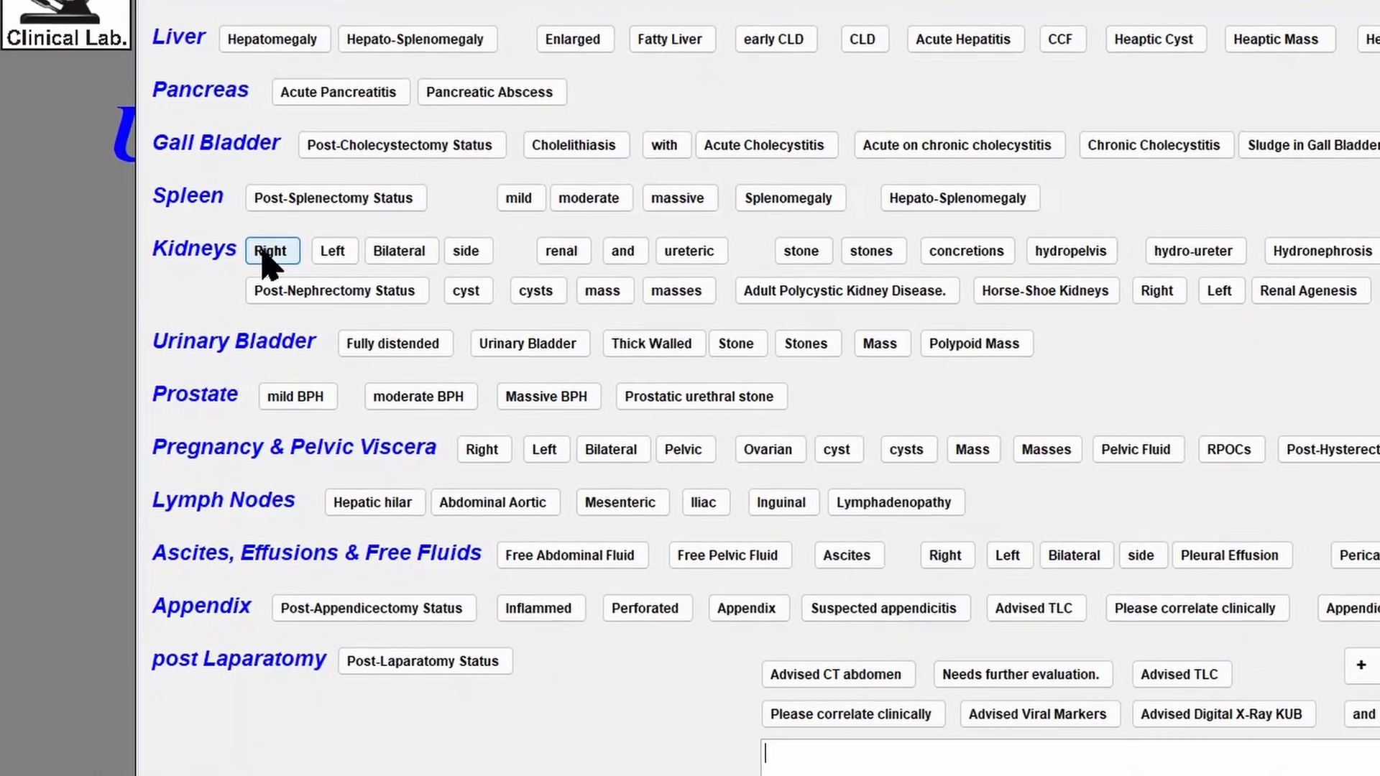
click(267, 246)
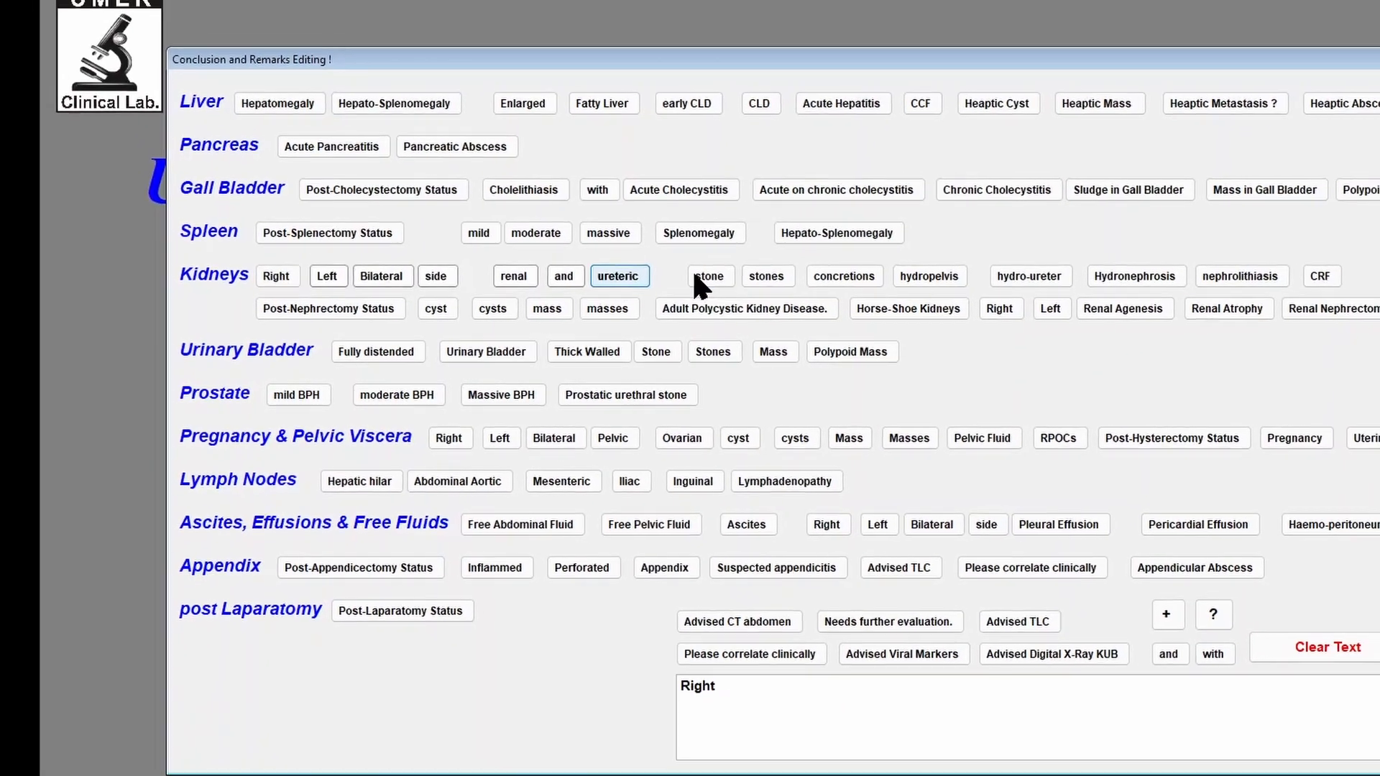
click(638, 270)
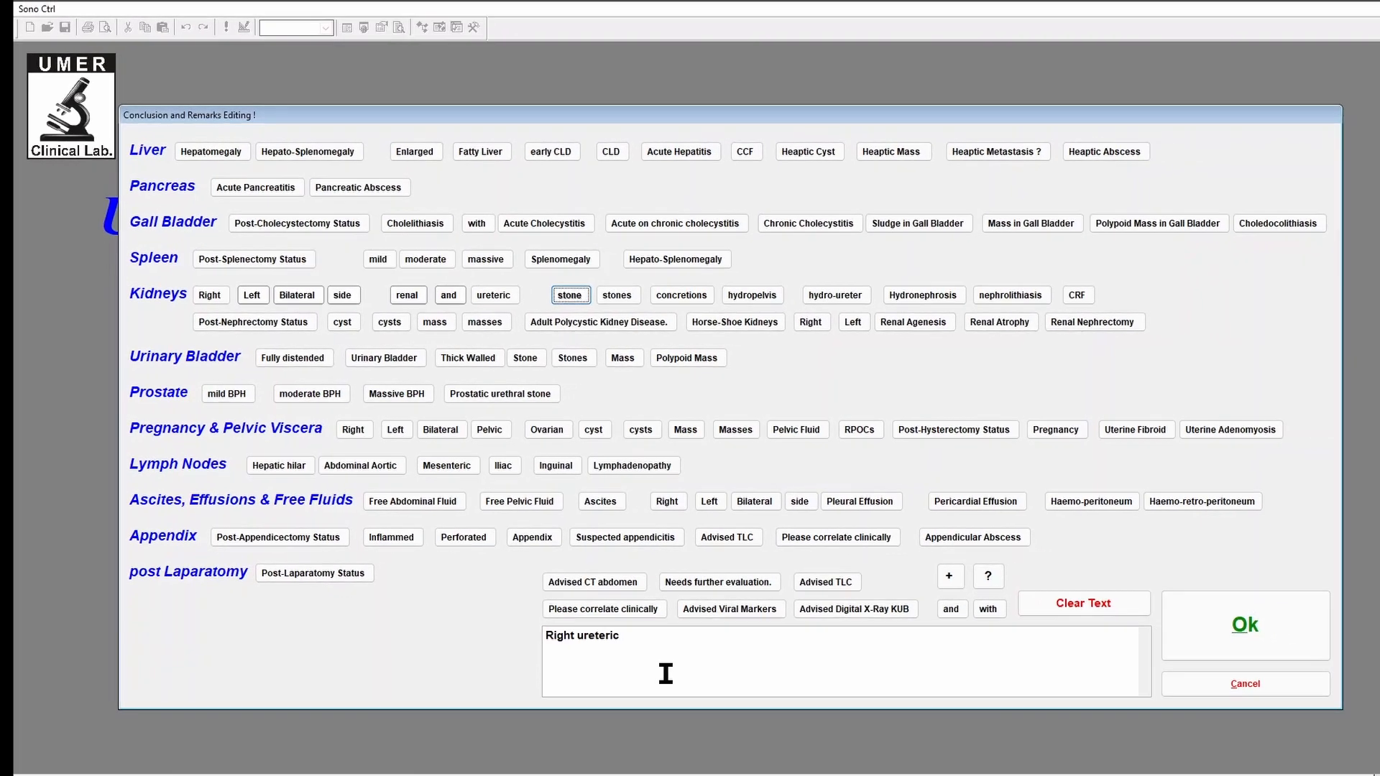
click(657, 669)
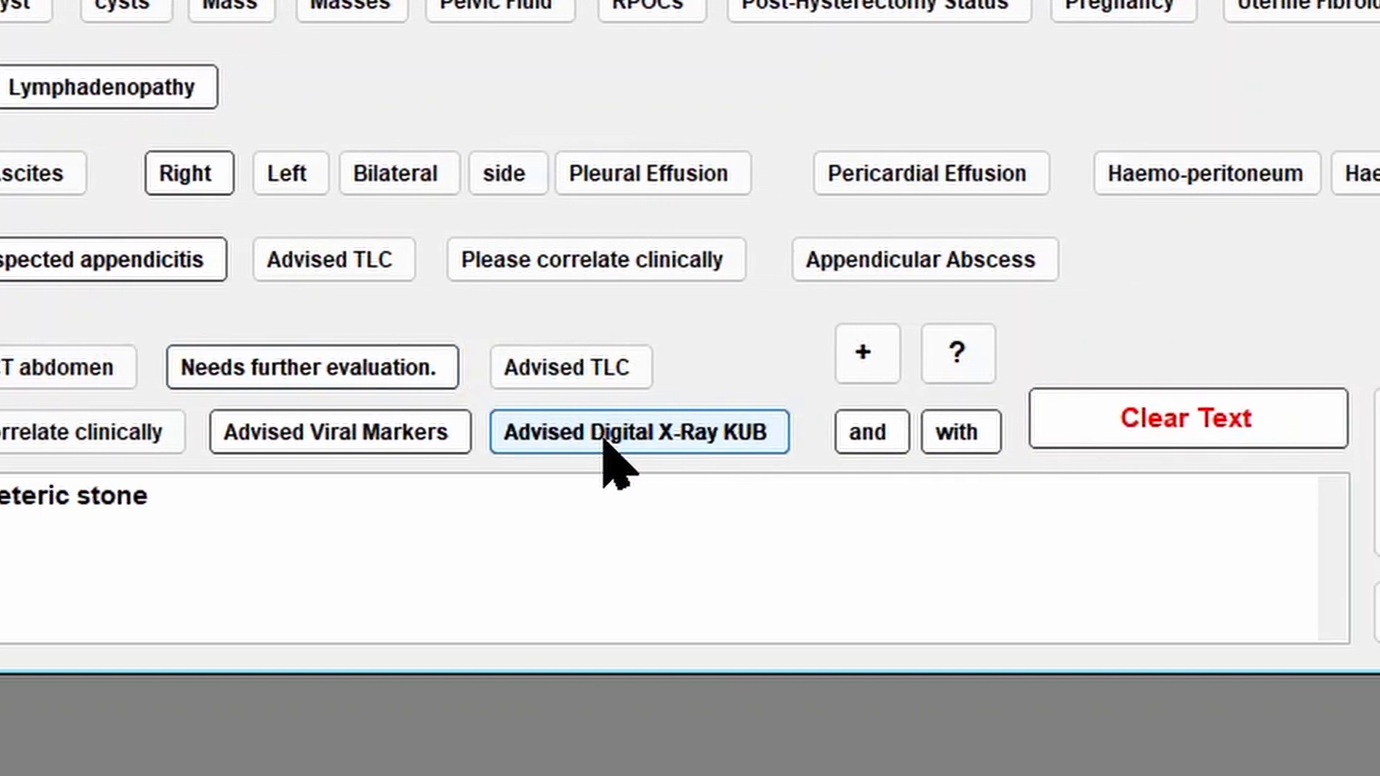
click(536, 435)
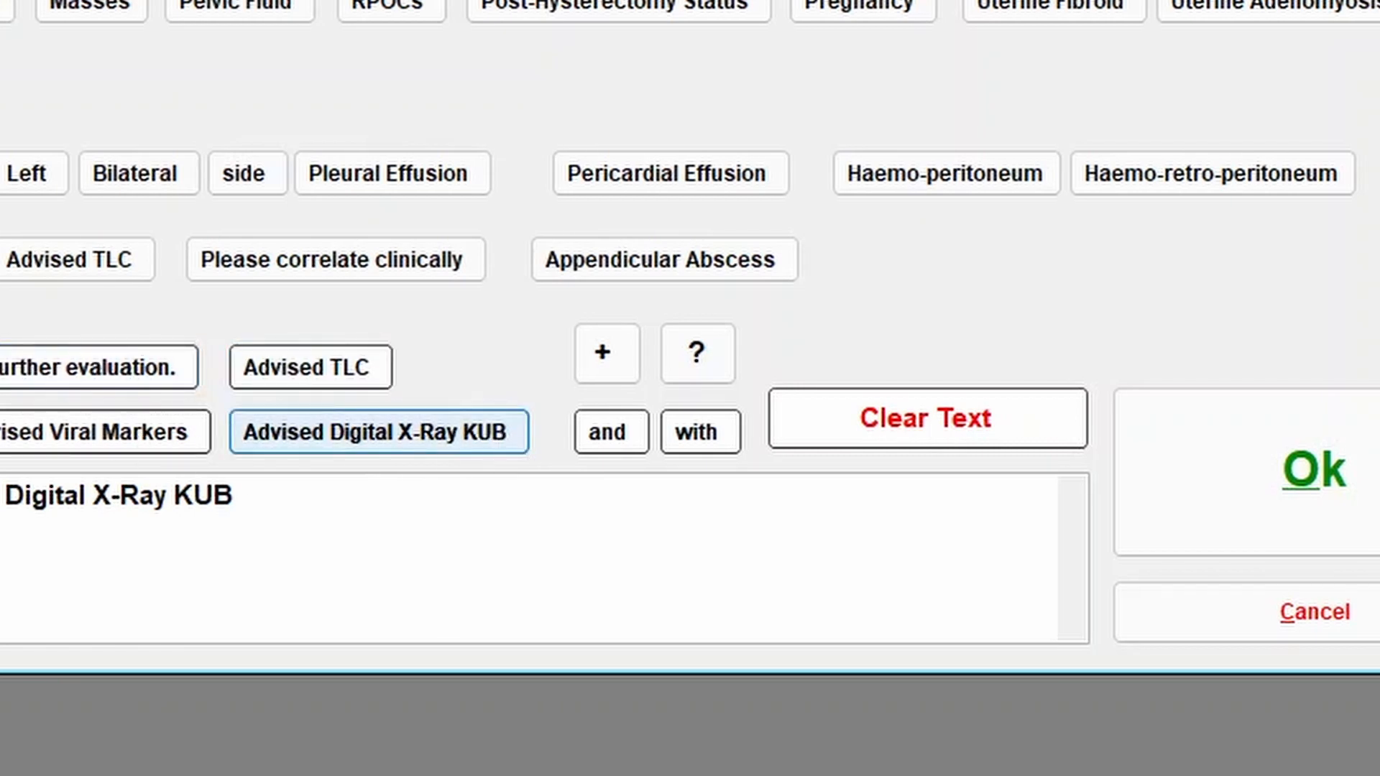
click(1283, 489)
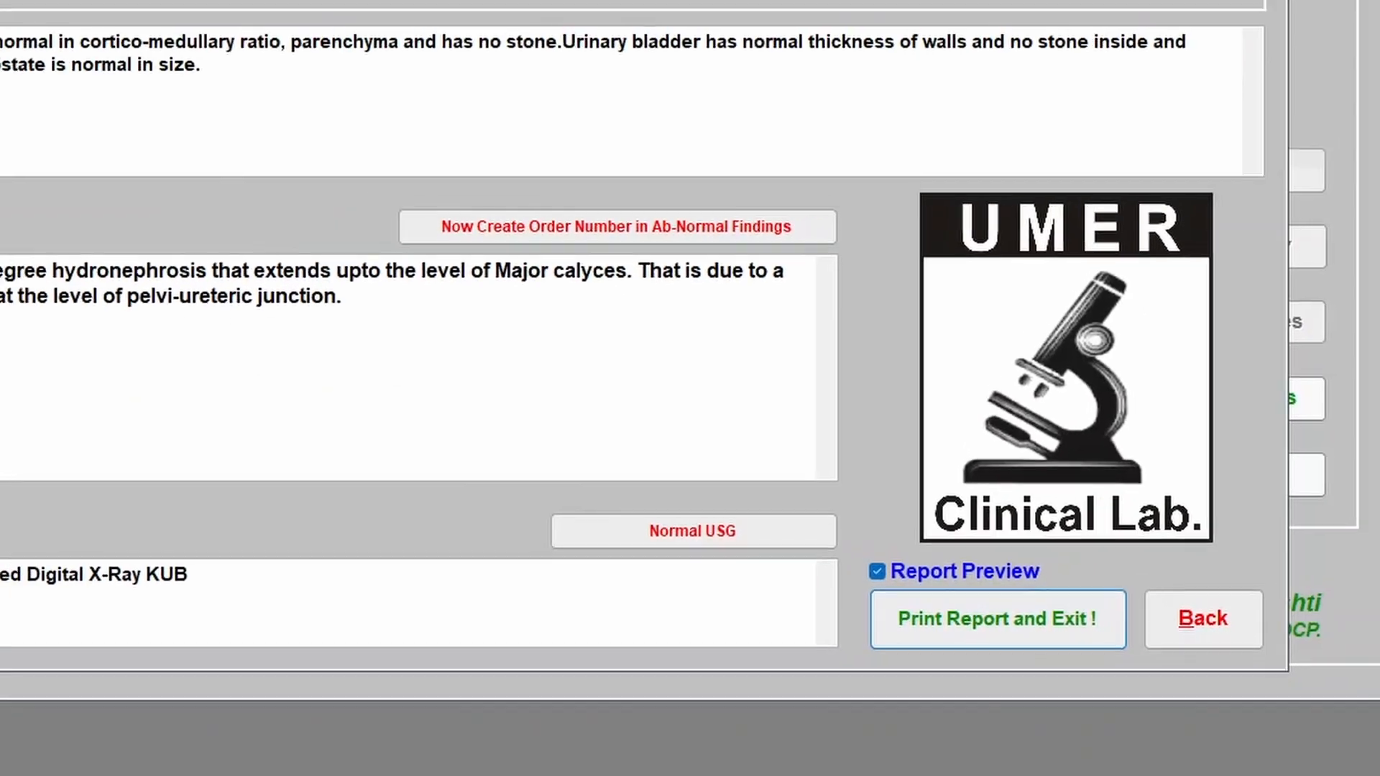
Output the KUB report as a print preview and close the preview to finish the entry.
click(1013, 620)
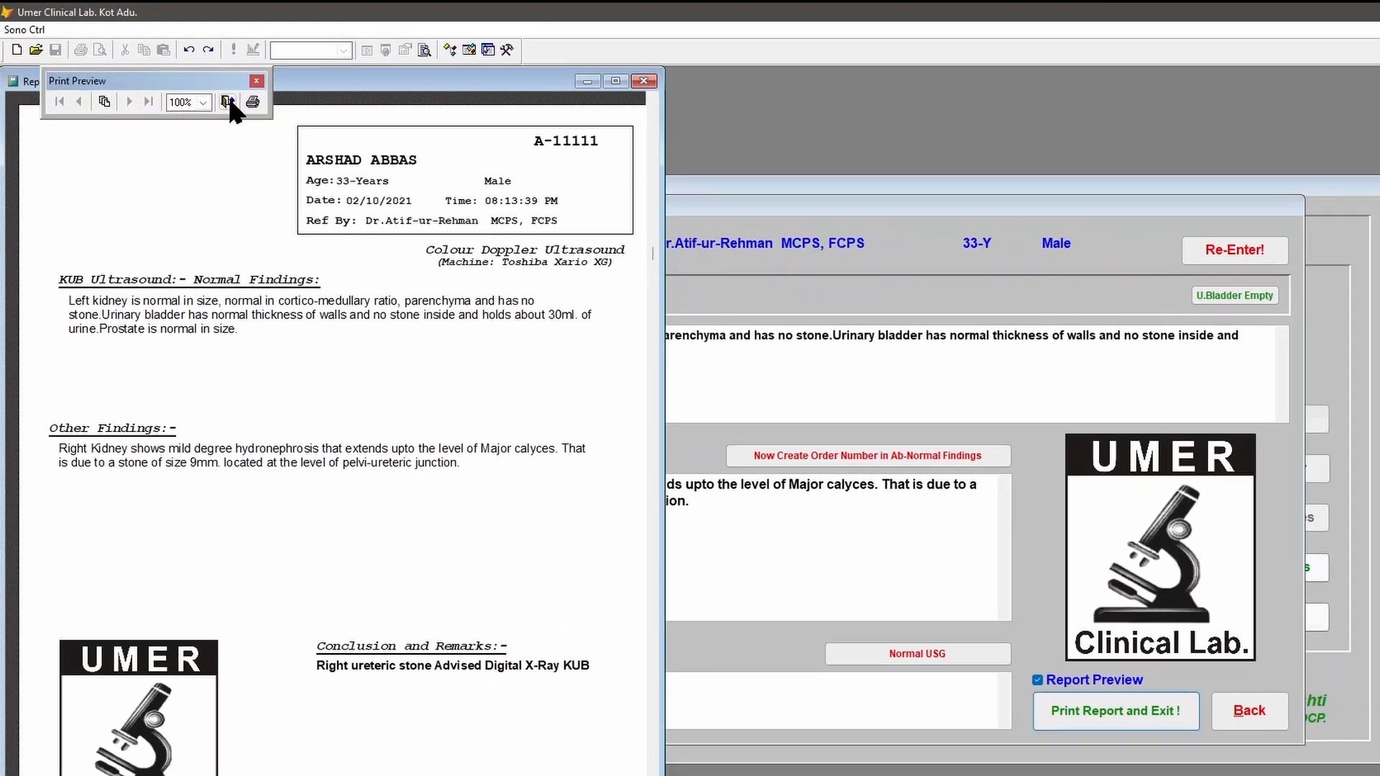
click(229, 101)
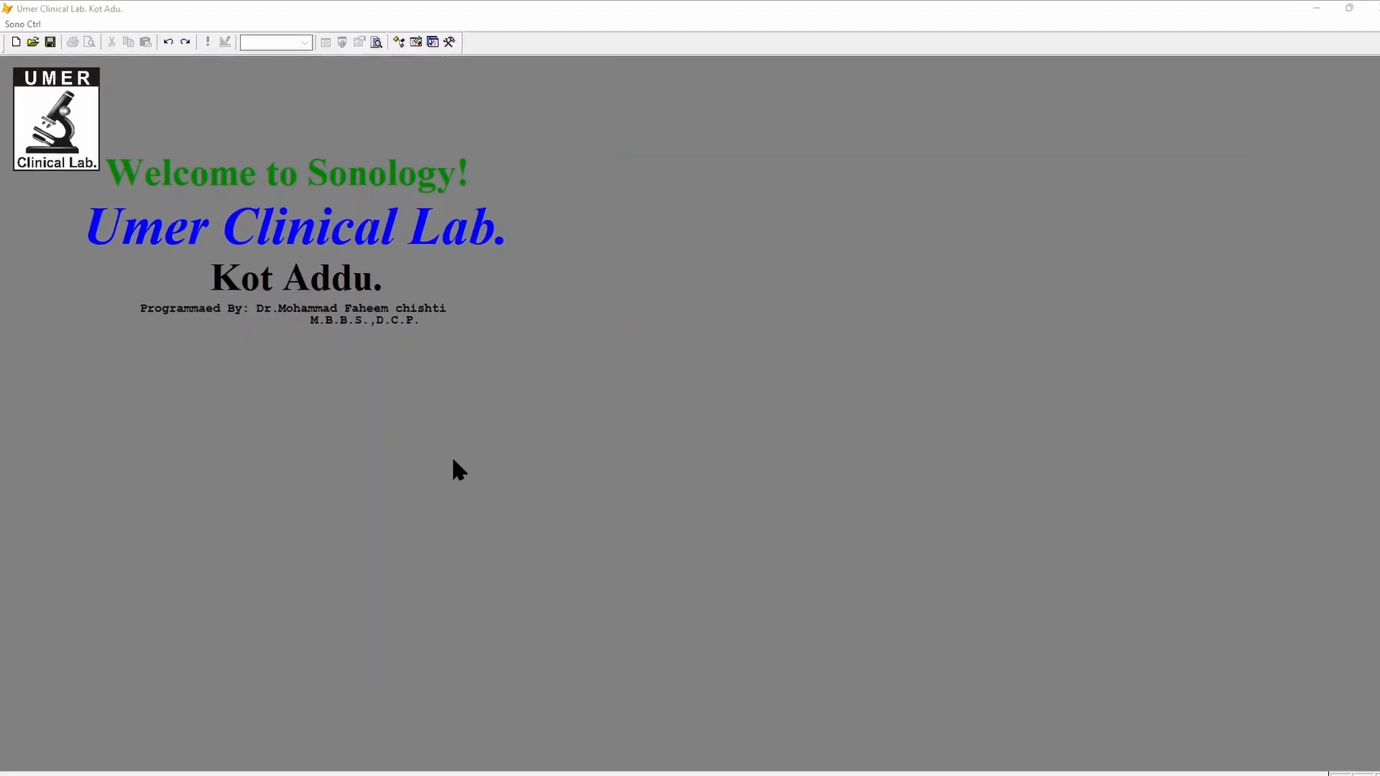